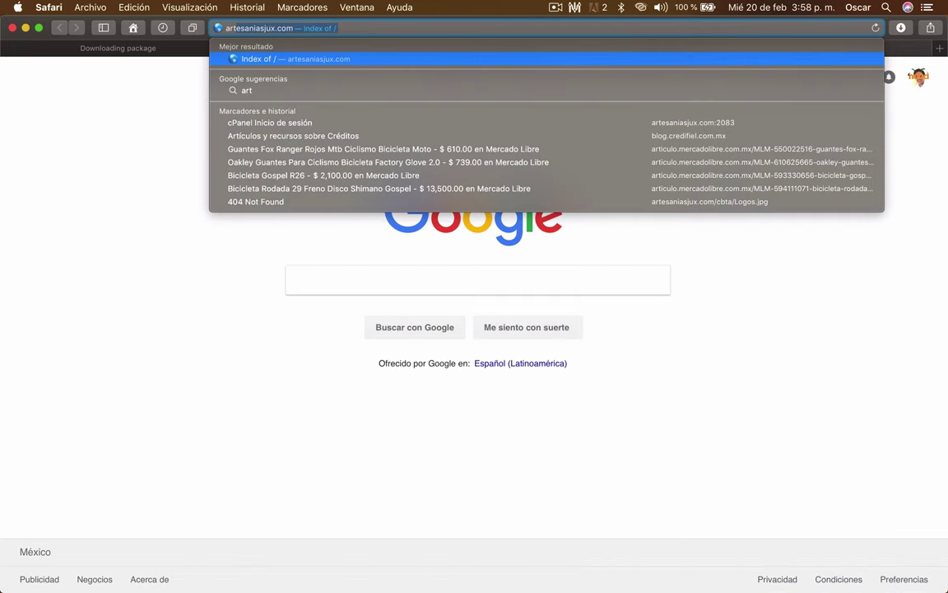
Load the installer at artesaniasjux.com/moodle, check the cPanel File Manager tab, then return
{"action": "type", "text": "moodle"}
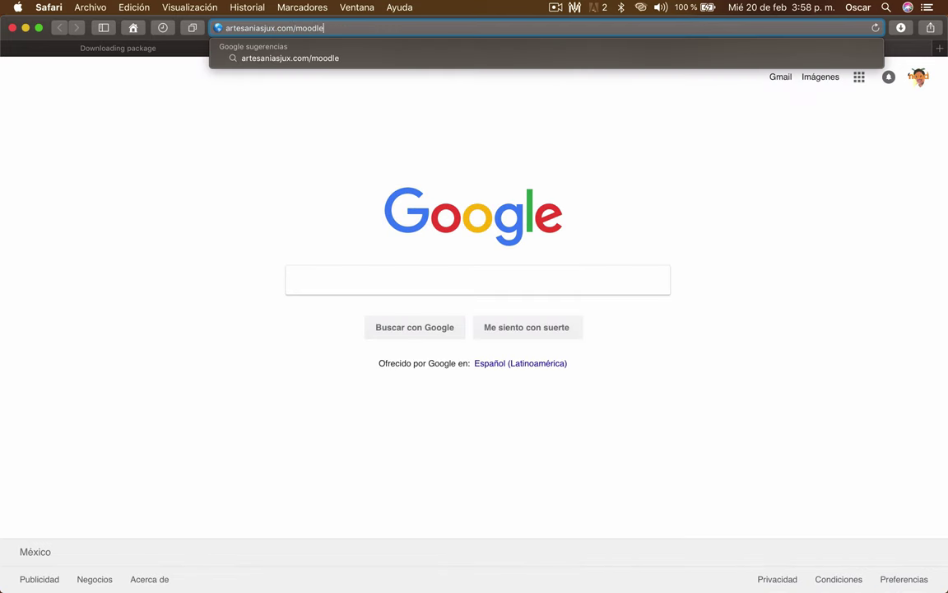
{"action": "key", "text": "Return"}
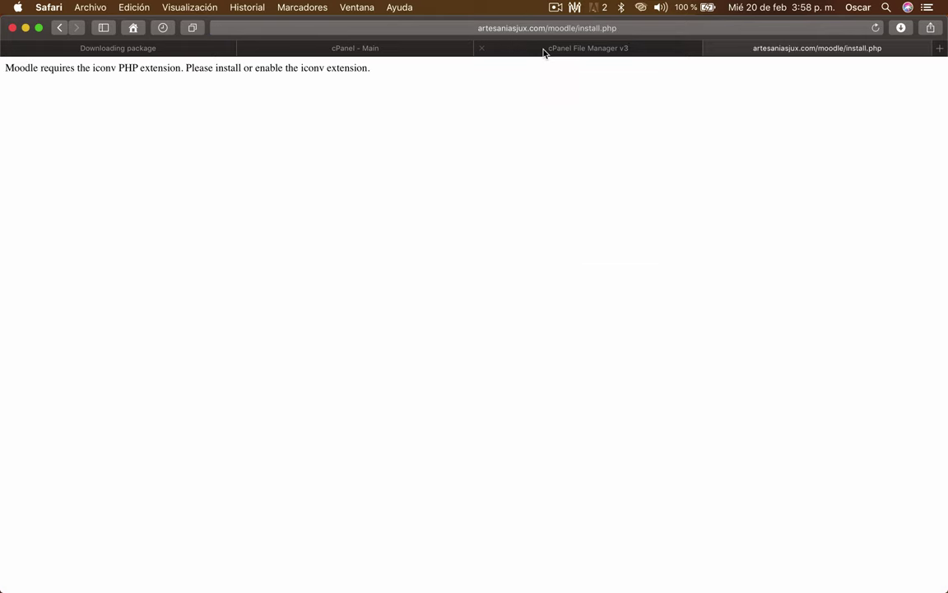
{"action": "left_click", "coordinate": [543, 50]}
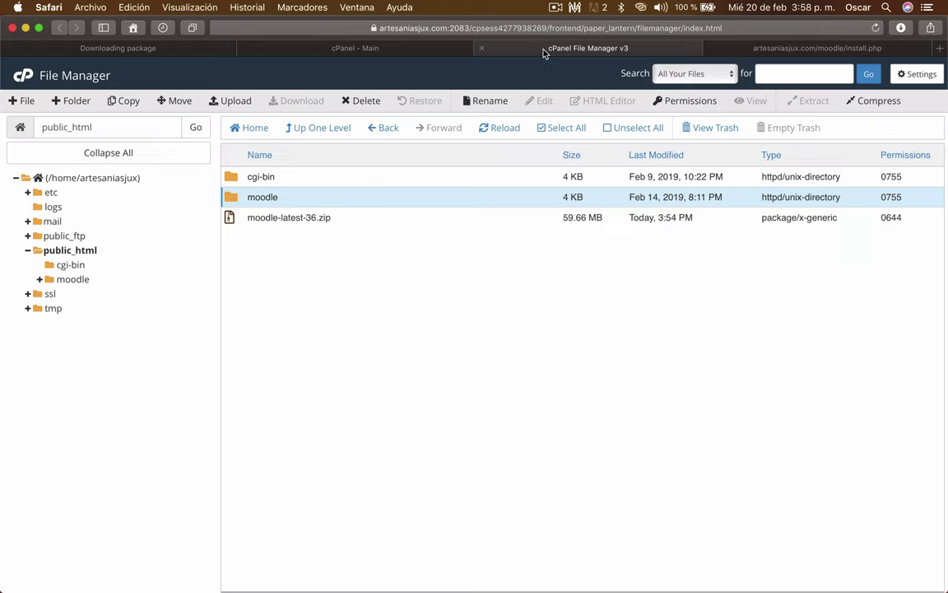
{"action": "left_click", "coordinate": [789, 47]}
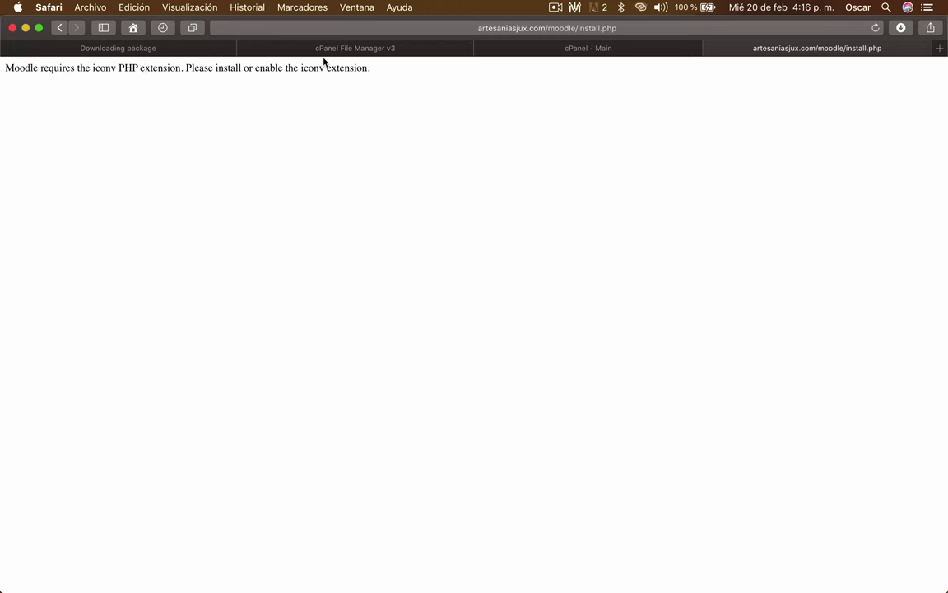
Reload the installer, choose Español - México (es_mx) as the language, and continue
{"action": "left_click", "coordinate": [876, 28]}
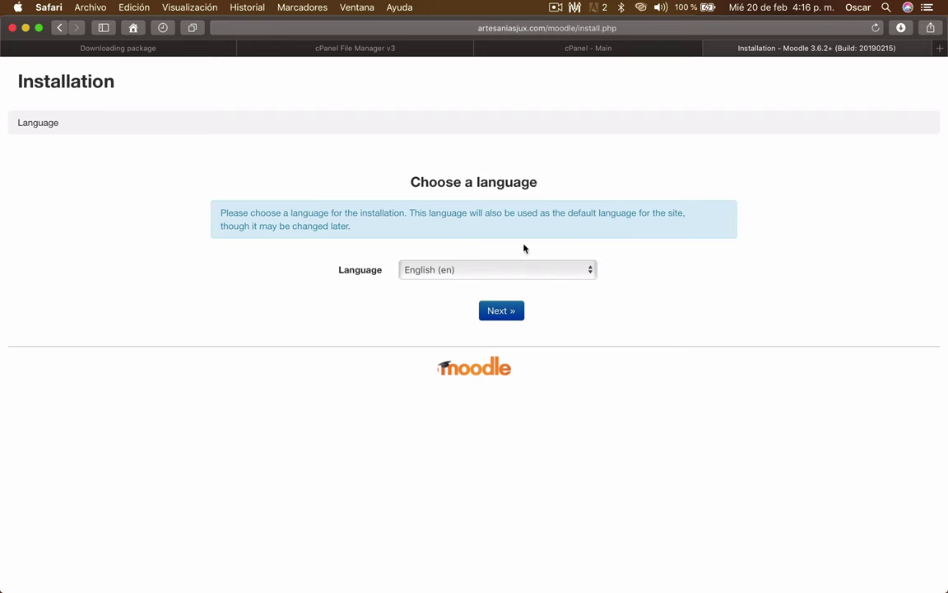
{"action": "left_click", "coordinate": [590, 269]}
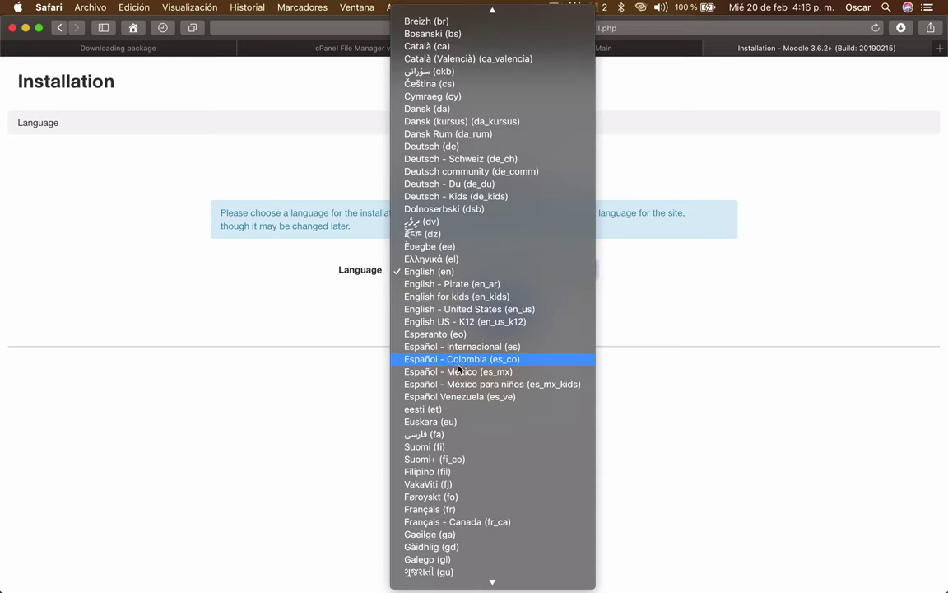
{"action": "left_click", "coordinate": [602, 349]}
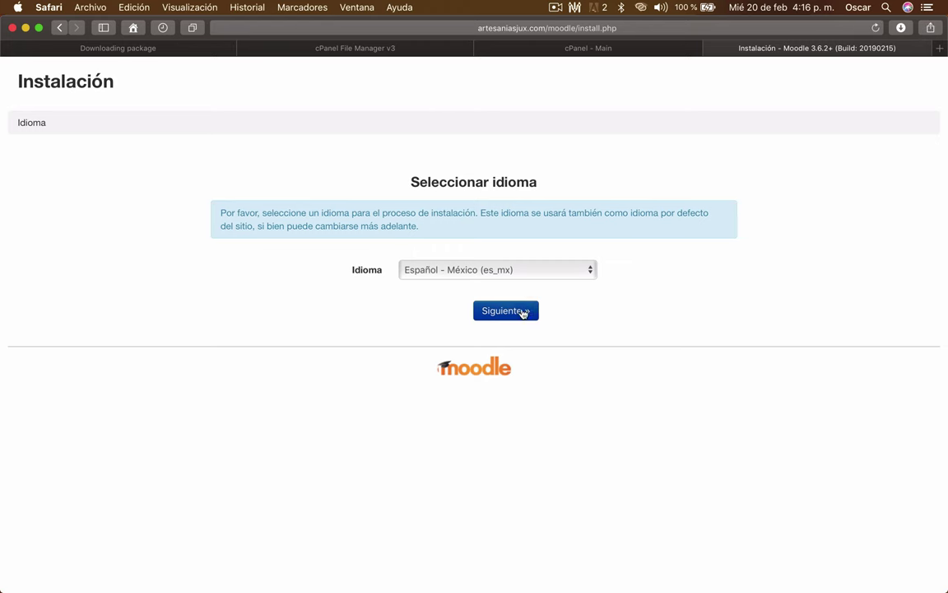
{"action": "left_click", "coordinate": [522, 312]}
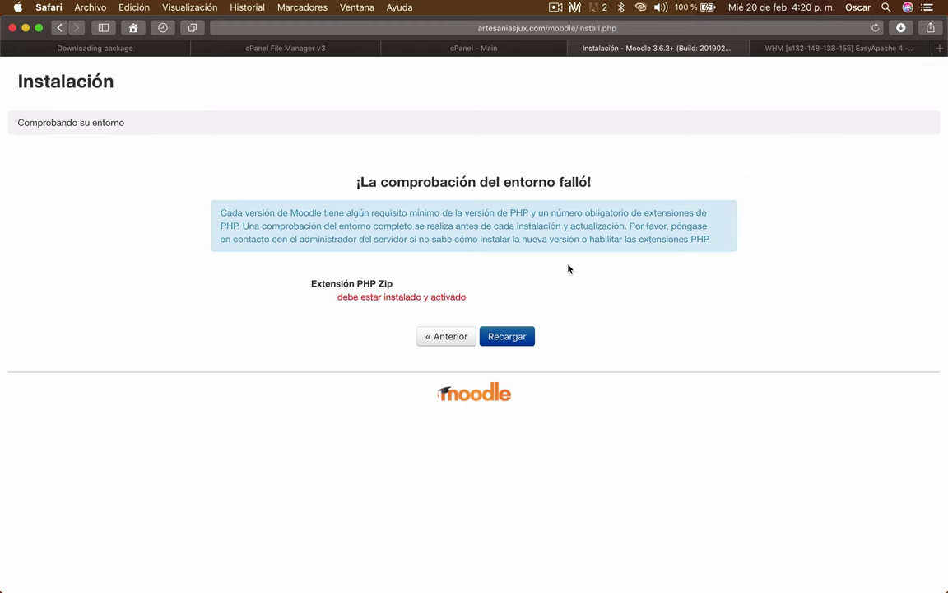
Rerun the environment check, then review and accept the web address, Moodle and data directory paths
{"action": "left_click", "coordinate": [507, 346]}
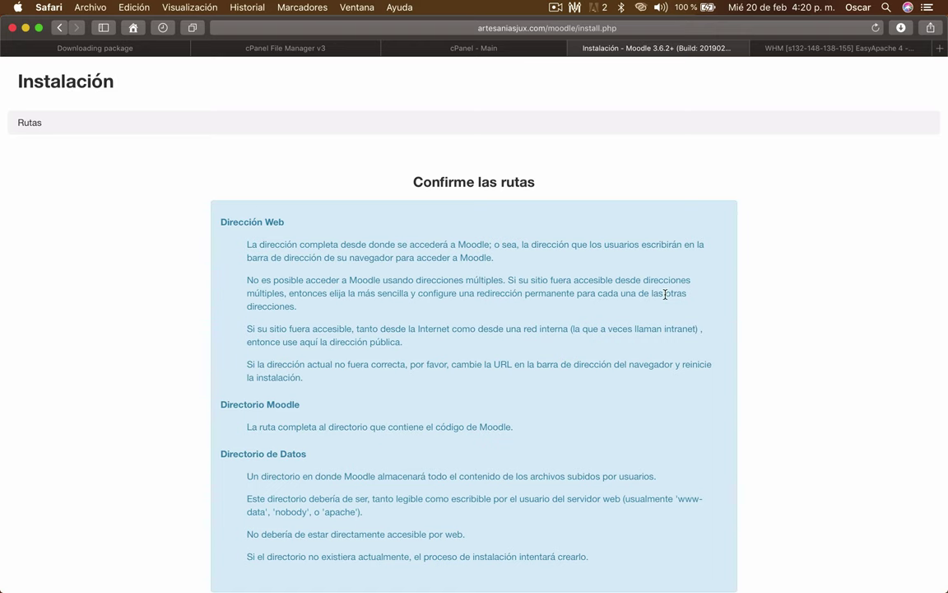
{"action": "scroll", "coordinate": [328, 258], "scroll_direction": "down", "scroll_amount": 2}
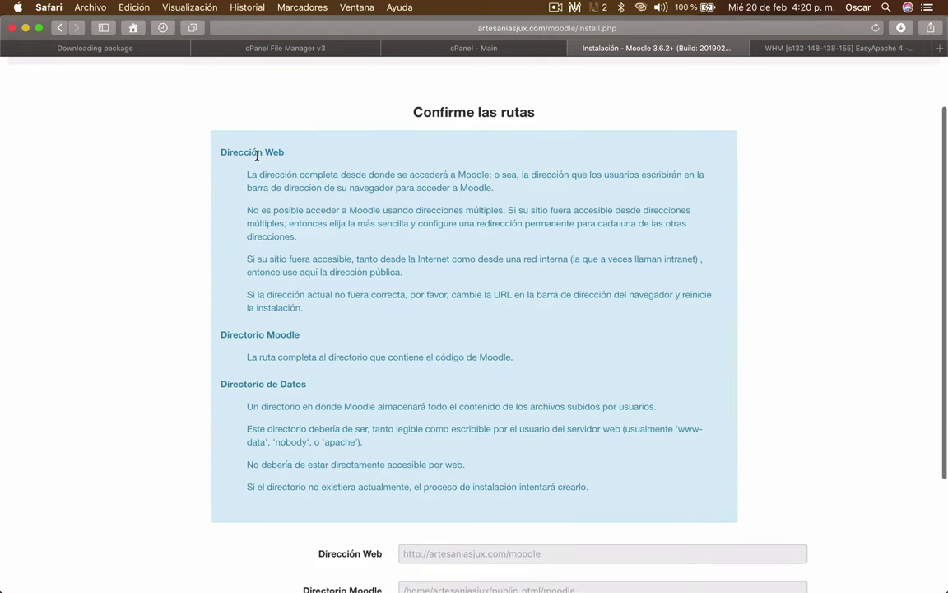
{"action": "triple_click", "coordinate": [257, 155]}
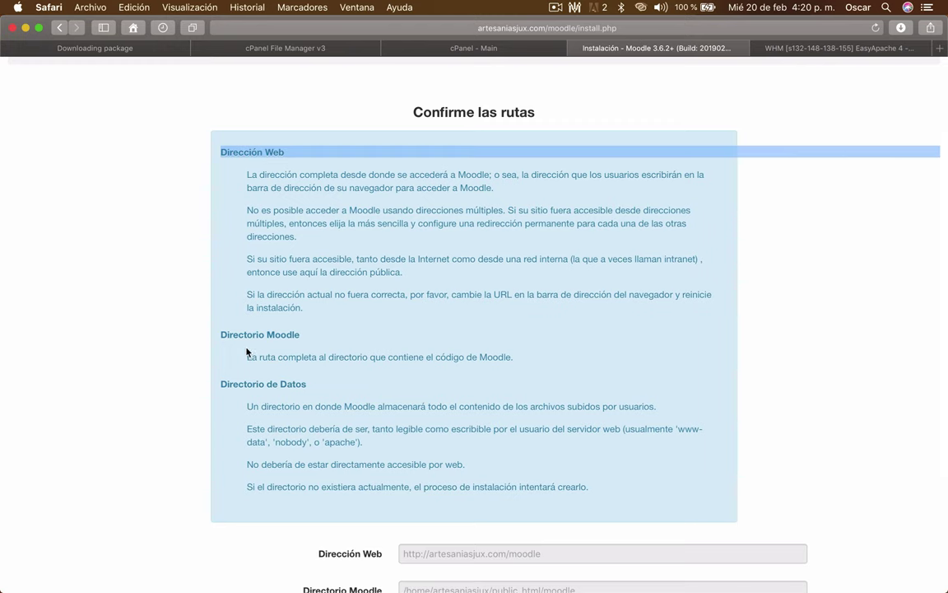
{"action": "left_click_drag", "start_coordinate": [220, 334], "coordinate": [254, 335]}
{"action": "triple_click", "coordinate": [255, 335]}
{"action": "scroll", "coordinate": [251, 330], "scroll_direction": "down", "scroll_amount": 3}
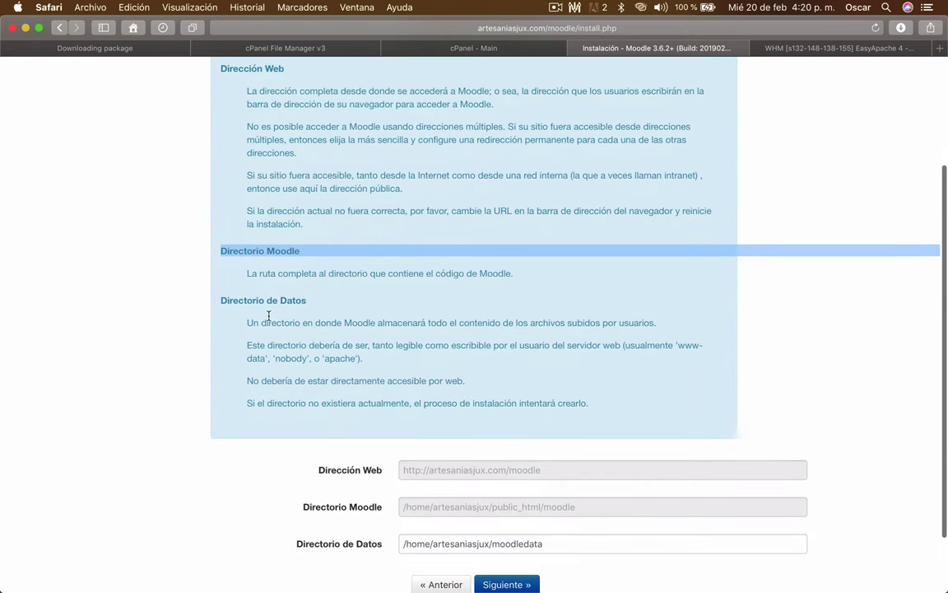
{"action": "double_click", "coordinate": [235, 300]}
{"action": "scroll", "coordinate": [403, 317], "scroll_direction": "down", "scroll_amount": 3}
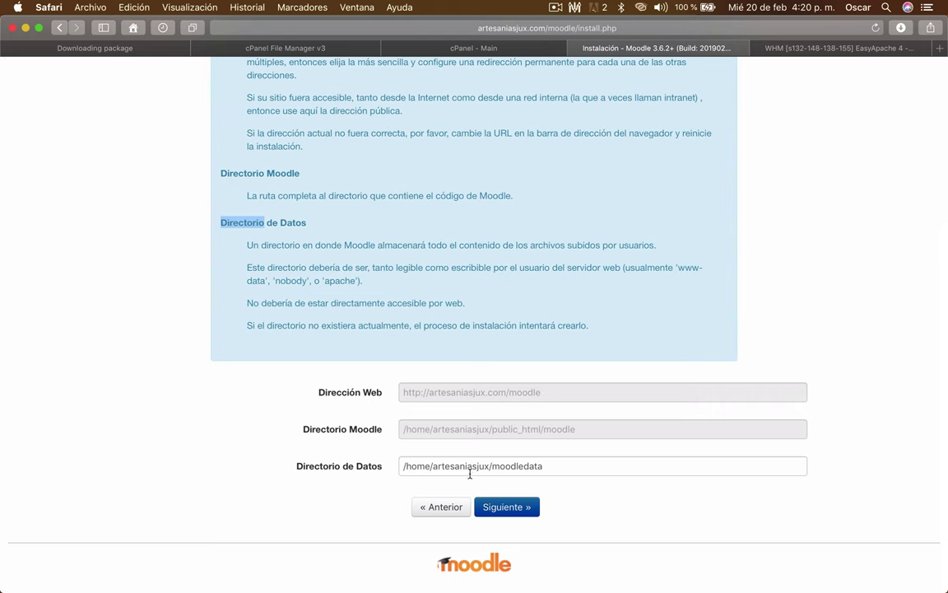
{"action": "left_click", "coordinate": [534, 506]}
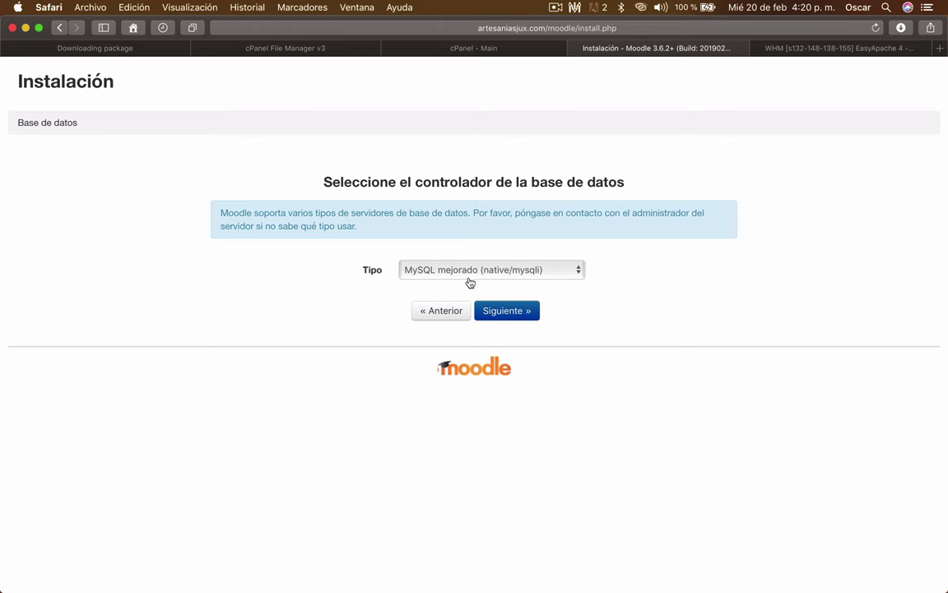
Keep MySQL mejorado (native/mysqli) as the driver and review the database settings form
{"action": "left_click", "coordinate": [500, 312]}
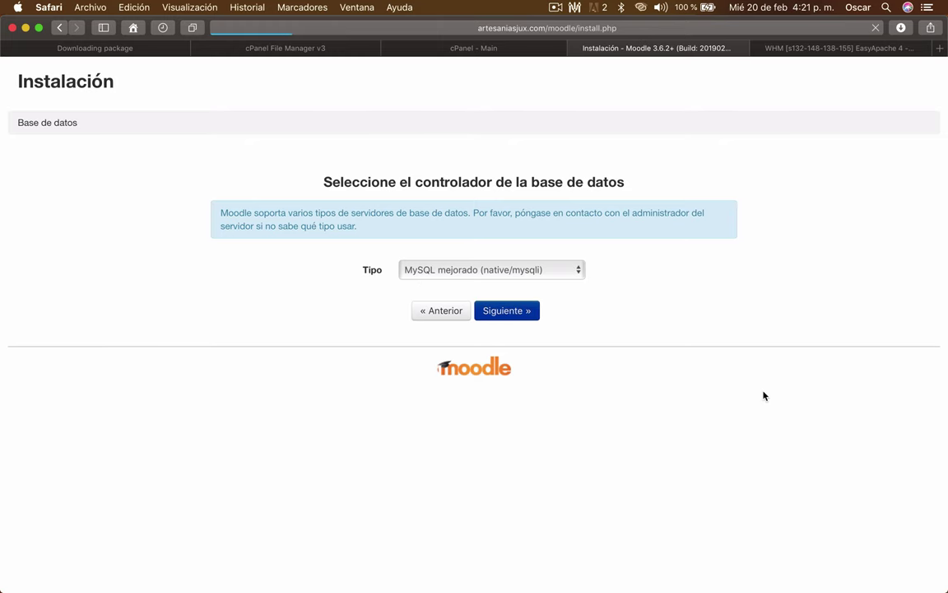
{"action": "scroll", "coordinate": [849, 372], "scroll_direction": "down", "scroll_amount": 3}
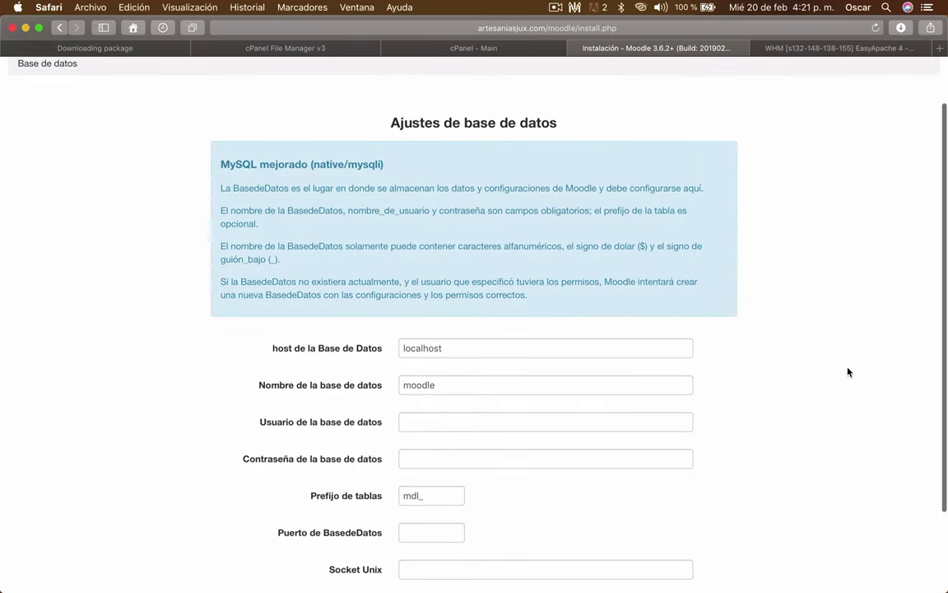
{"action": "scroll", "coordinate": [849, 372], "scroll_direction": "down", "scroll_amount": 1}
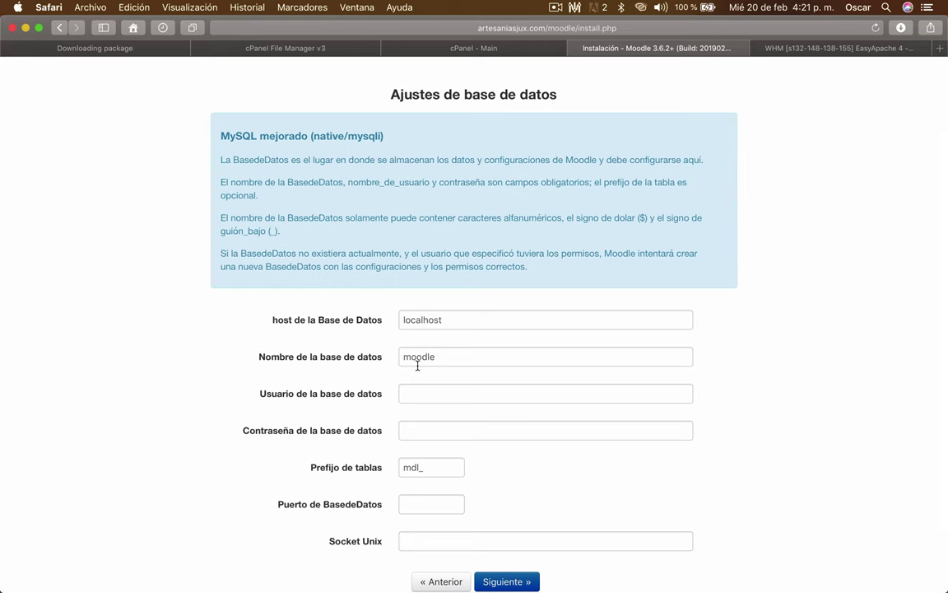
{"action": "scroll", "coordinate": [218, 405], "scroll_direction": "down", "scroll_amount": 4}
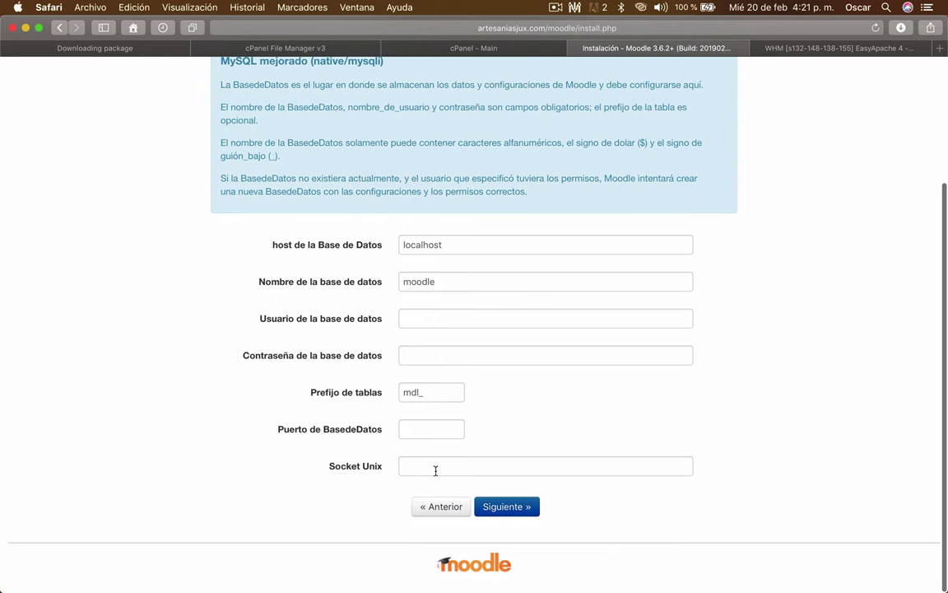
{"action": "scroll", "coordinate": [837, 444], "scroll_direction": "up", "scroll_amount": 5}
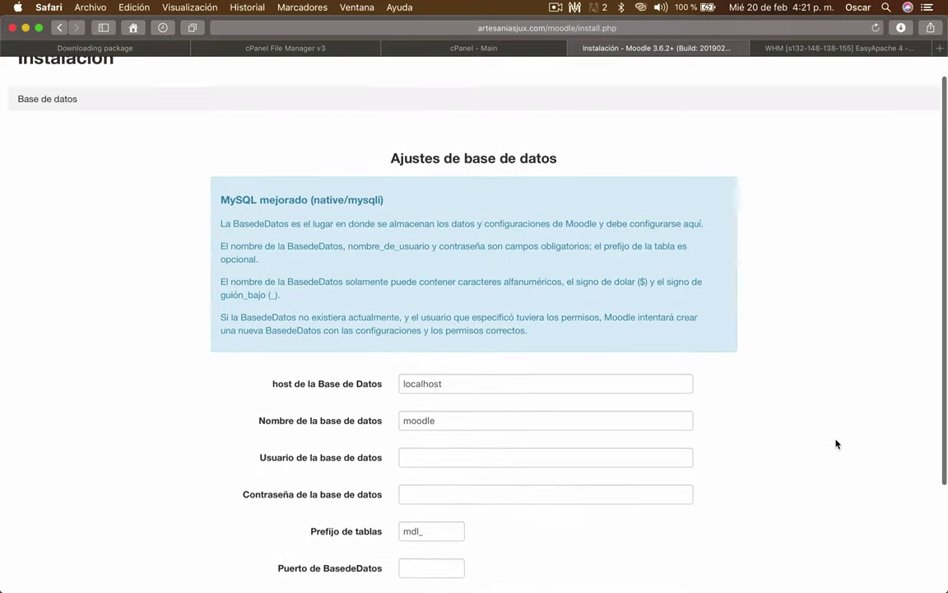
{"action": "scroll", "coordinate": [837, 444], "scroll_direction": "down", "scroll_amount": 3}
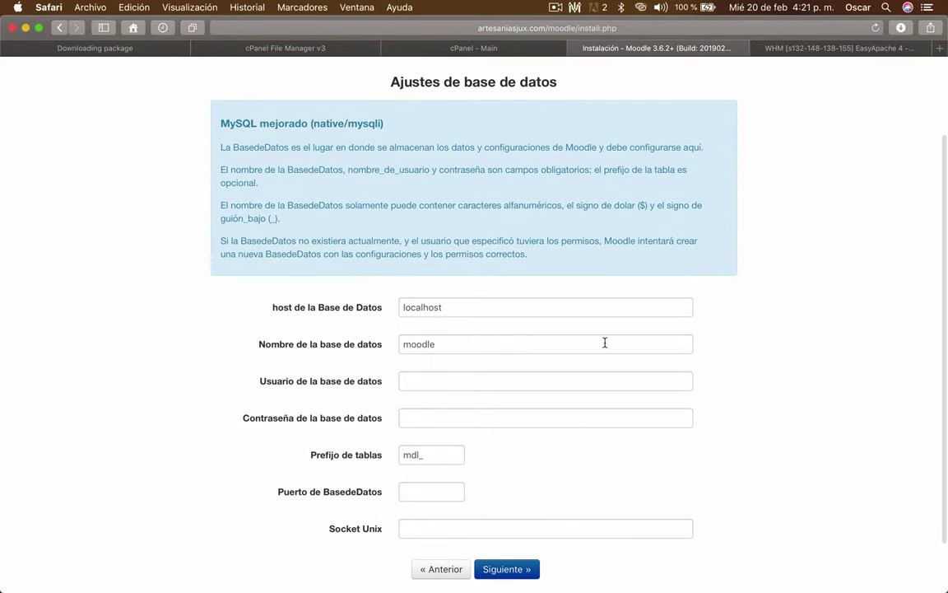
{"action": "scroll", "coordinate": [208, 352], "scroll_direction": "down", "scroll_amount": 2}
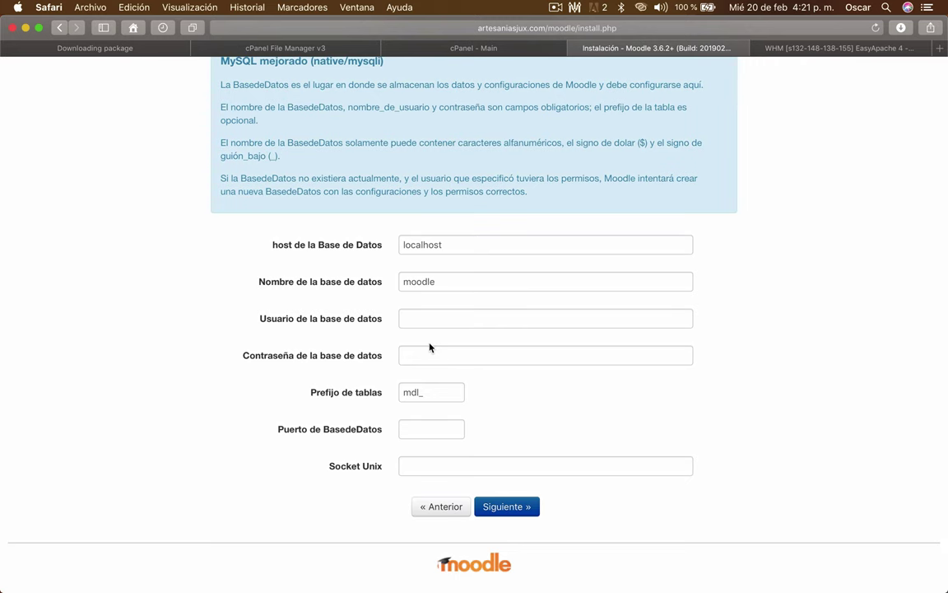
{"action": "scroll", "coordinate": [804, 377], "scroll_direction": "up", "scroll_amount": 1}
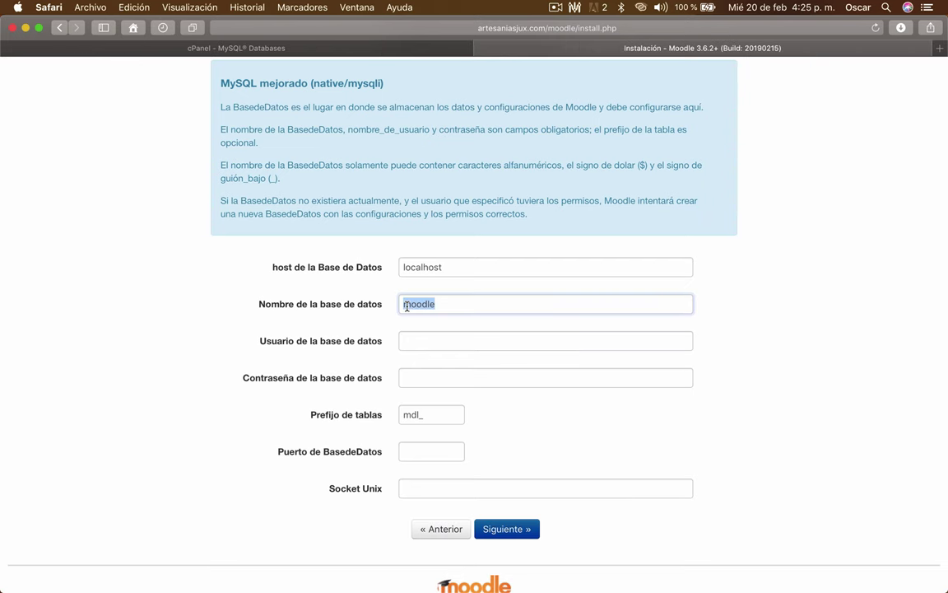
Enter database name artesani_moodle, reuse it as the database user, and type the password
{"action": "type", "text": "artesani_moodle"}
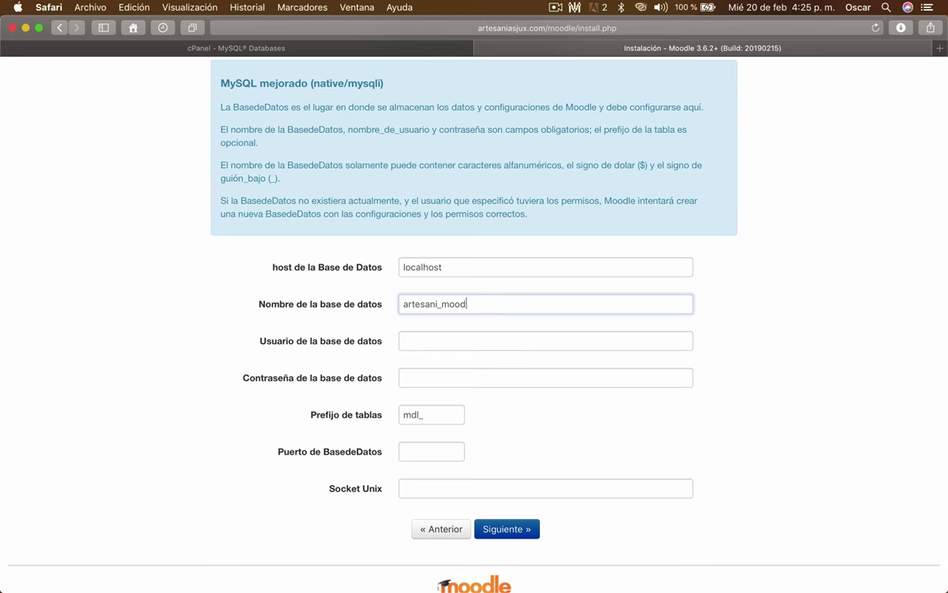
{"action": "key", "text": "Tab"}
{"action": "double_click", "coordinate": [422, 303]}
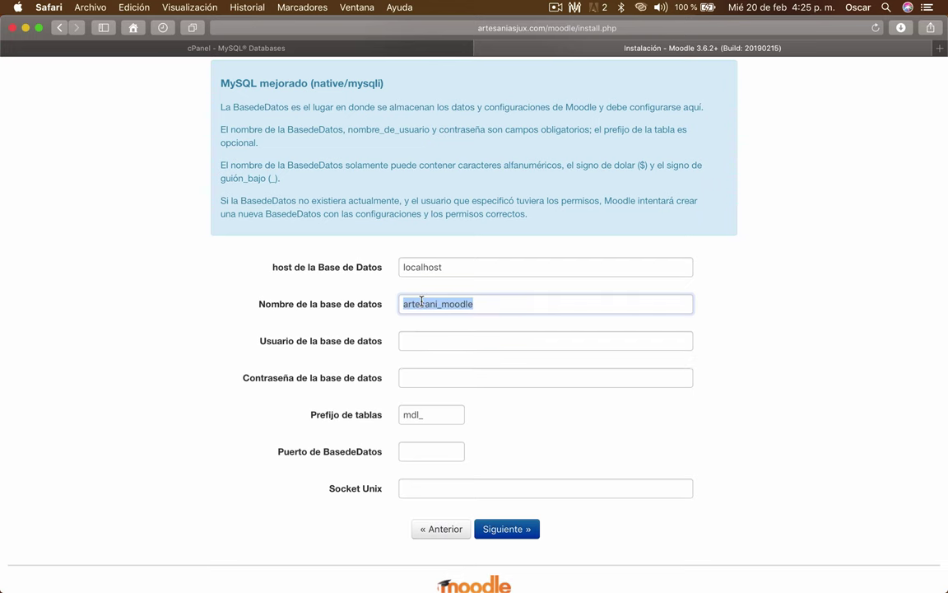
{"action": "key", "text": "super+c"}
{"action": "left_click", "coordinate": [417, 337]}
{"action": "key", "text": "super+v"}
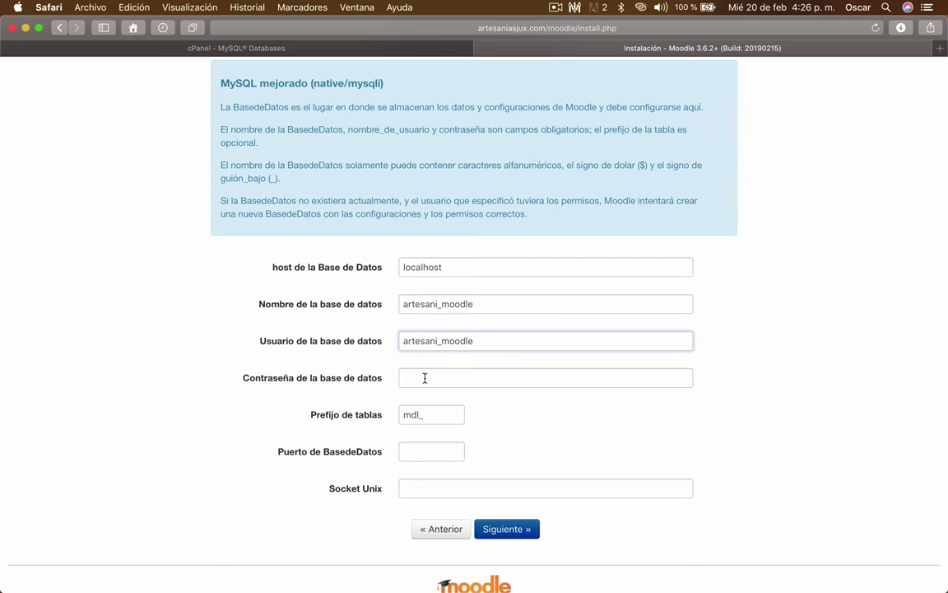
{"action": "left_click", "coordinate": [425, 378]}
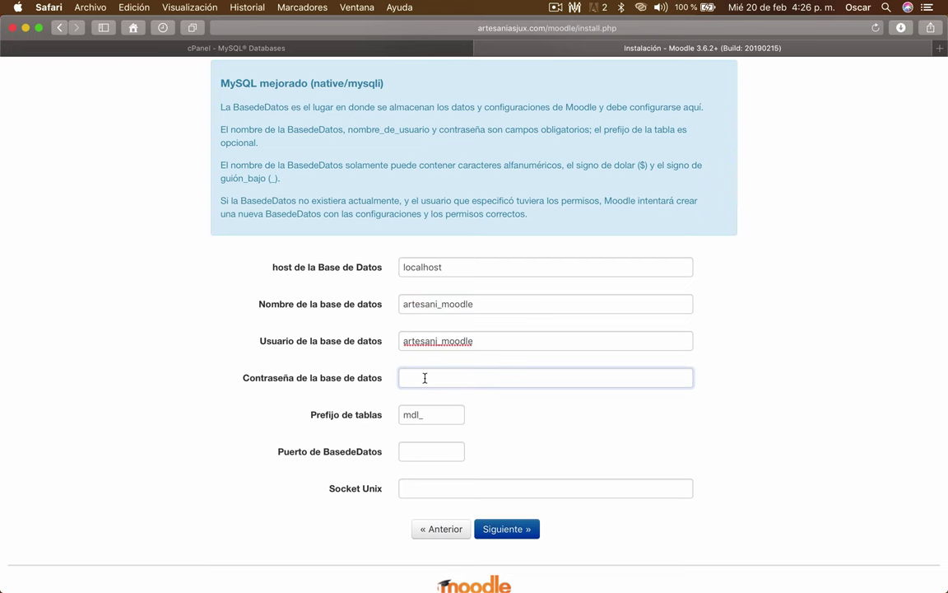
{"action": "left_click", "coordinate": [800, 385]}
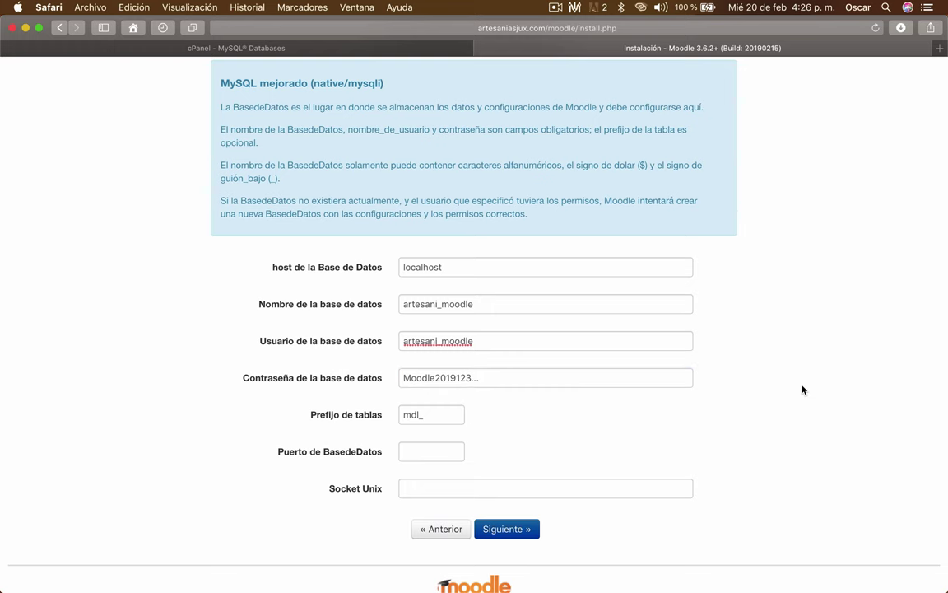
Submit the database settings and read the access-denied (1045) connection error
{"action": "scroll", "coordinate": [449, 445], "scroll_direction": "down", "scroll_amount": 1}
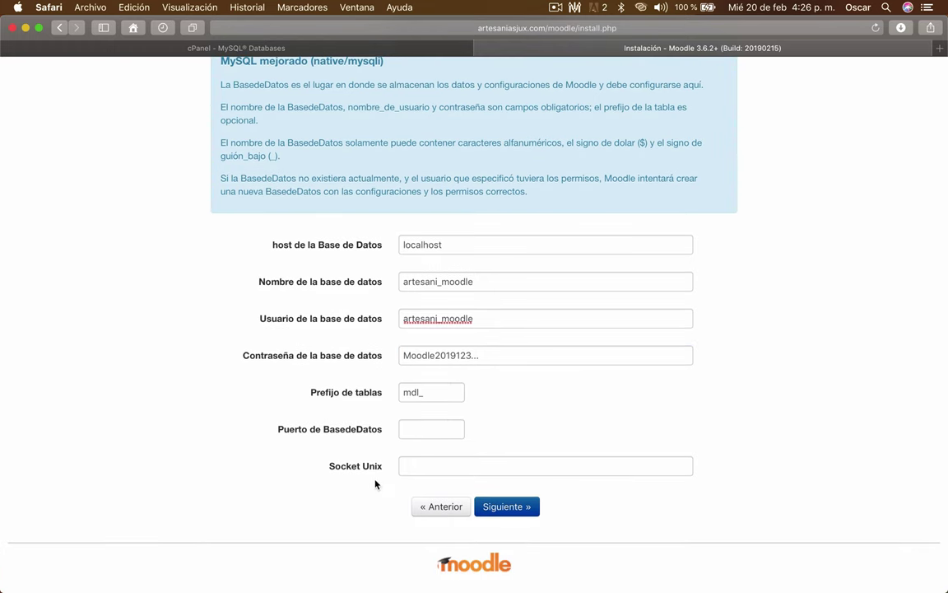
{"action": "scroll", "coordinate": [275, 433], "scroll_direction": "up", "scroll_amount": 1}
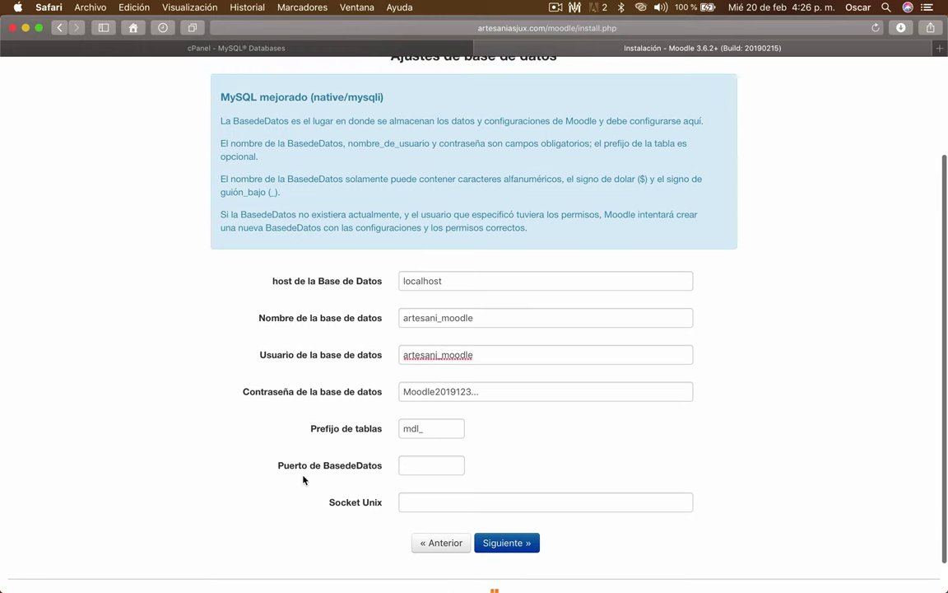
{"action": "left_click", "coordinate": [508, 534]}
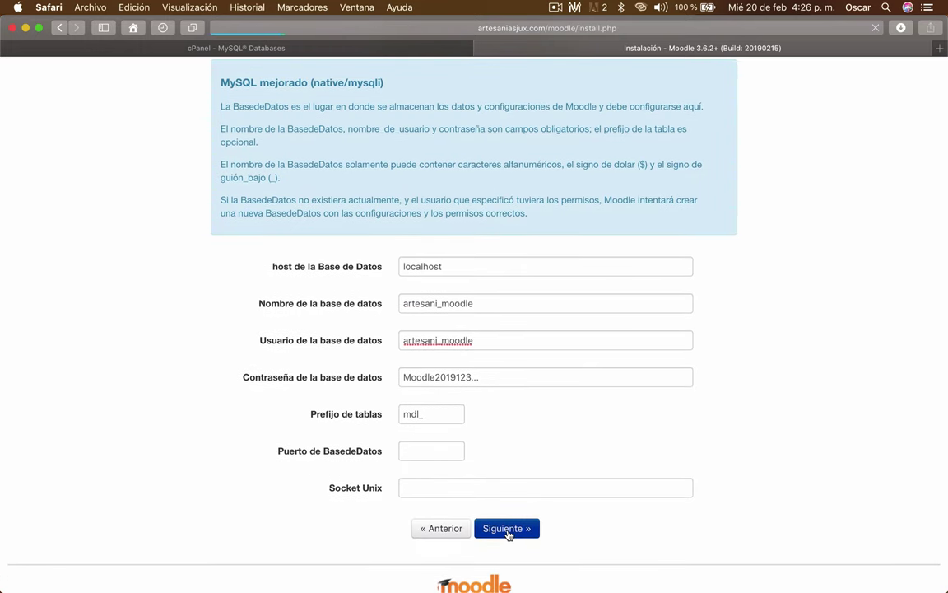
{"action": "scroll", "coordinate": [508, 534], "scroll_direction": "down", "scroll_amount": 5}
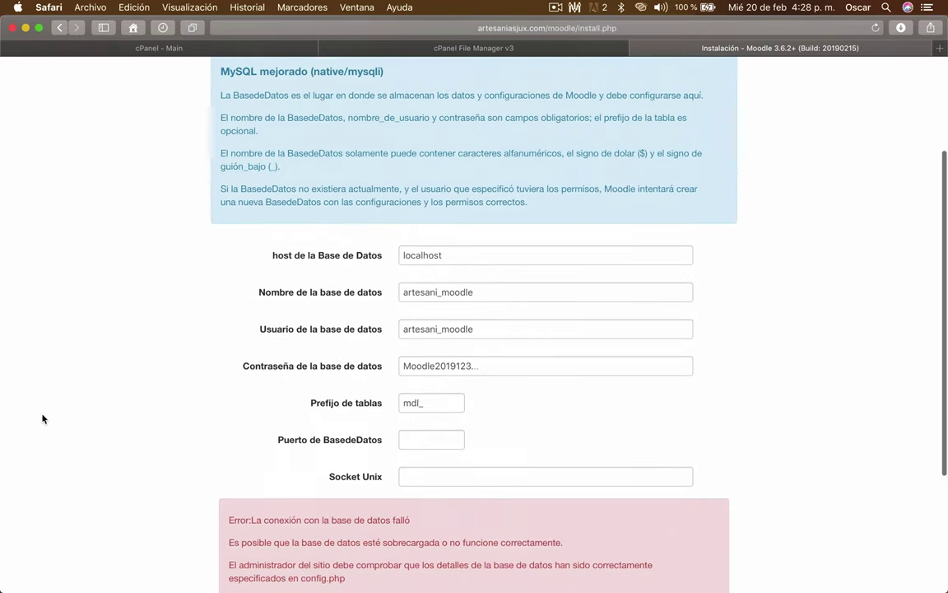
{"action": "scroll", "coordinate": [43, 418], "scroll_direction": "up", "scroll_amount": 2}
{"action": "scroll", "coordinate": [43, 419], "scroll_direction": "down", "scroll_amount": 5}
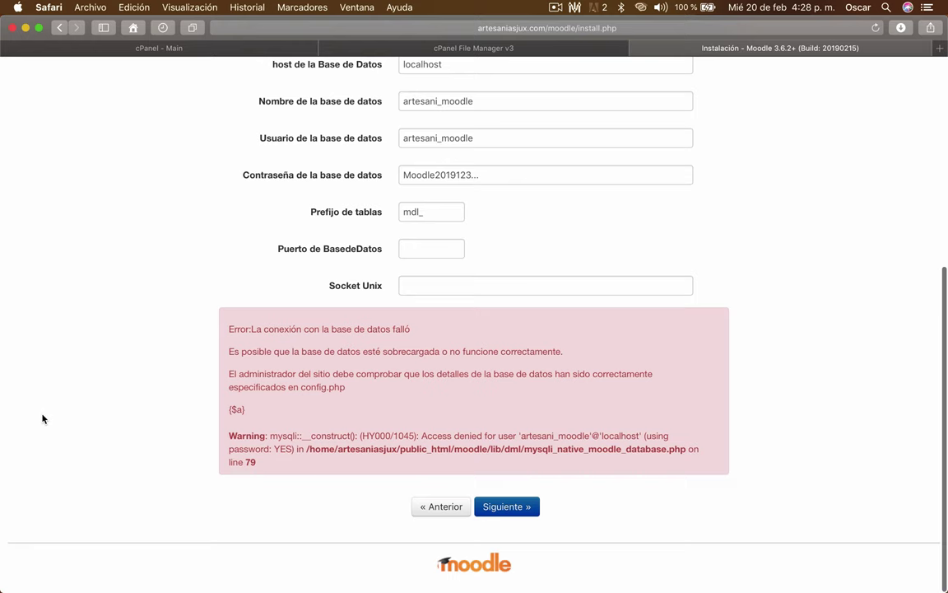
{"action": "scroll", "coordinate": [43, 418], "scroll_direction": "up", "scroll_amount": 1}
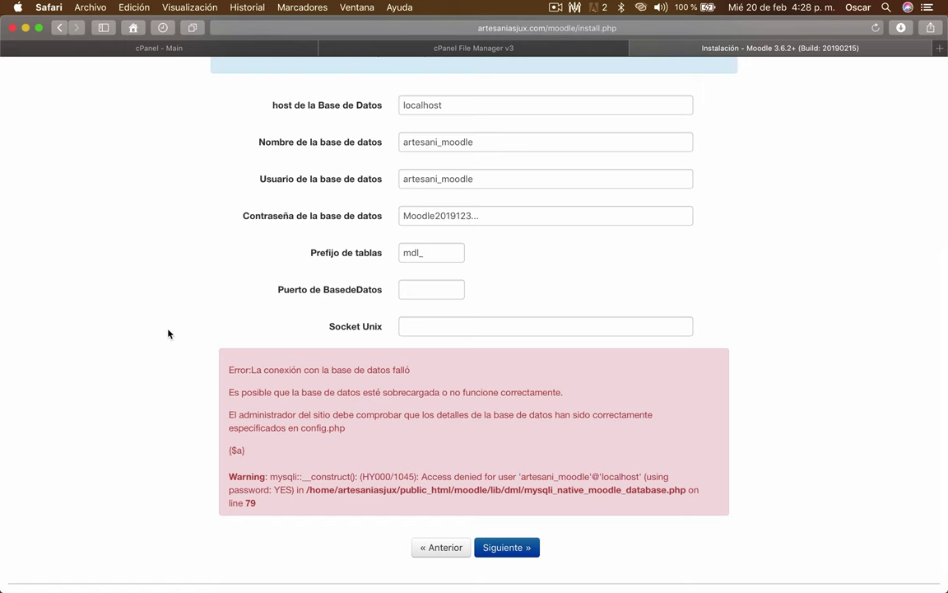
Resubmit the database settings to reach the licence page, then go back to the file listing
{"action": "left_click", "coordinate": [508, 546]}
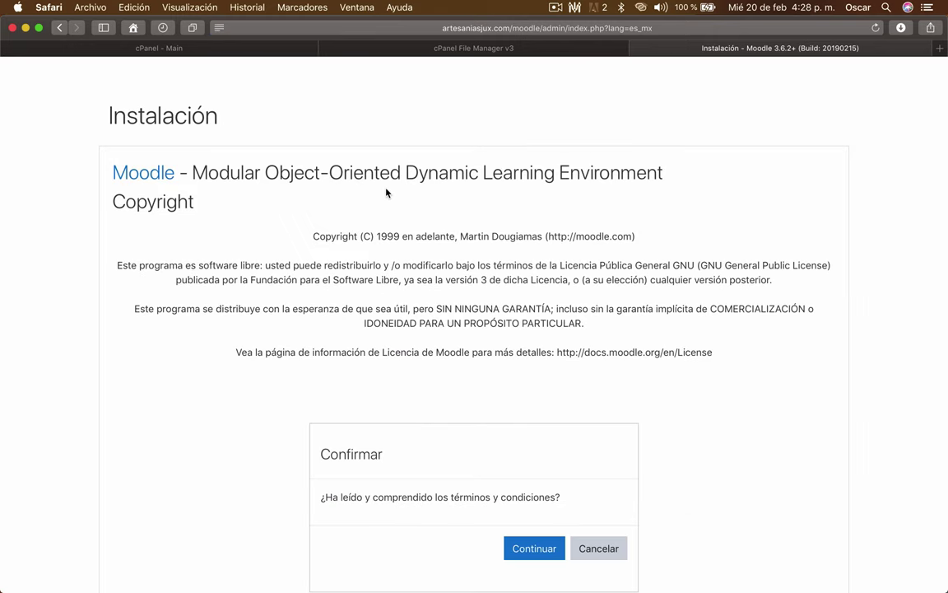
{"action": "left_click", "coordinate": [475, 49]}
Refresh the public_html/moodle listing and view the newly created config.php
{"action": "scroll", "coordinate": [493, 274], "scroll_direction": "up", "scroll_amount": 5}
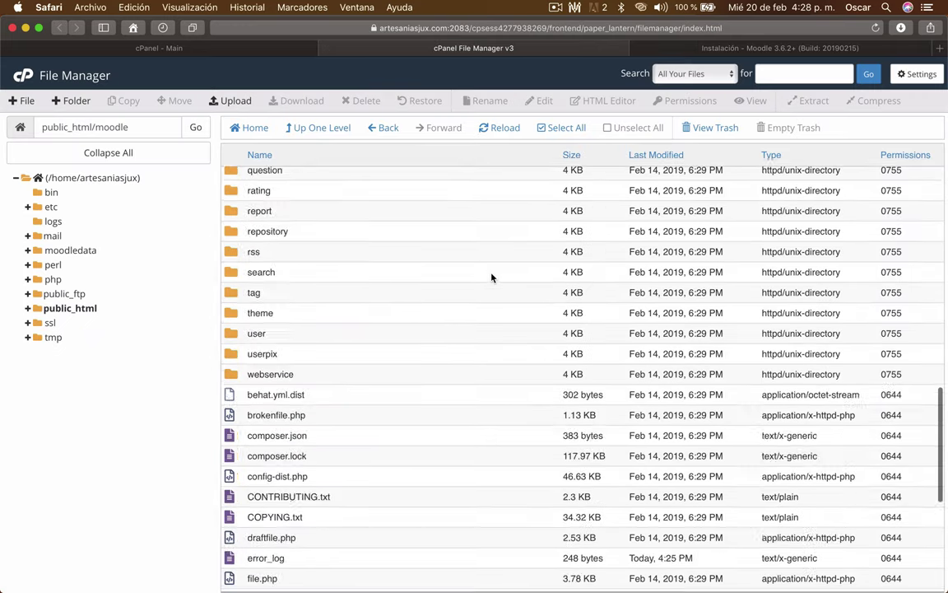
{"action": "scroll", "coordinate": [491, 278], "scroll_direction": "up", "scroll_amount": 10}
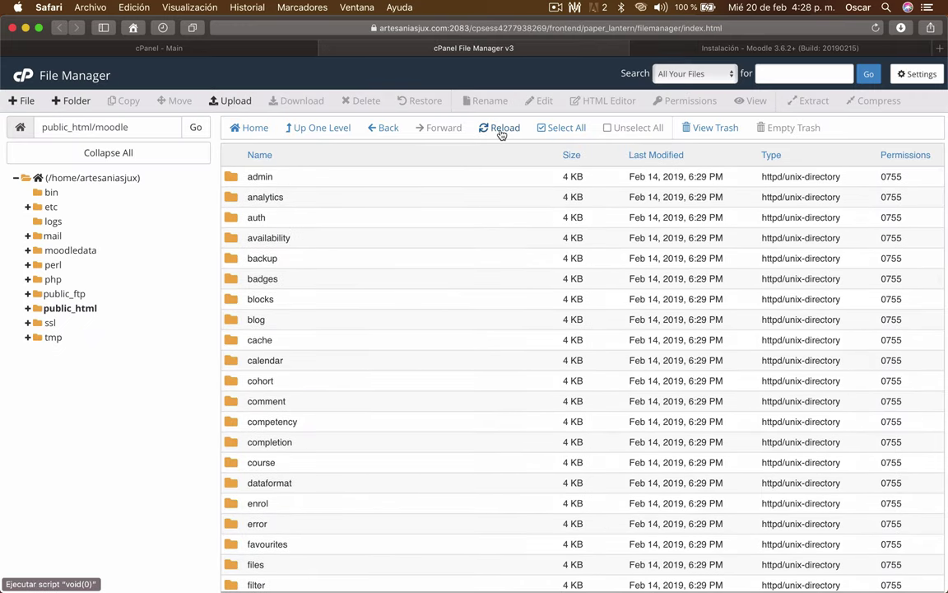
{"action": "left_click", "coordinate": [500, 130]}
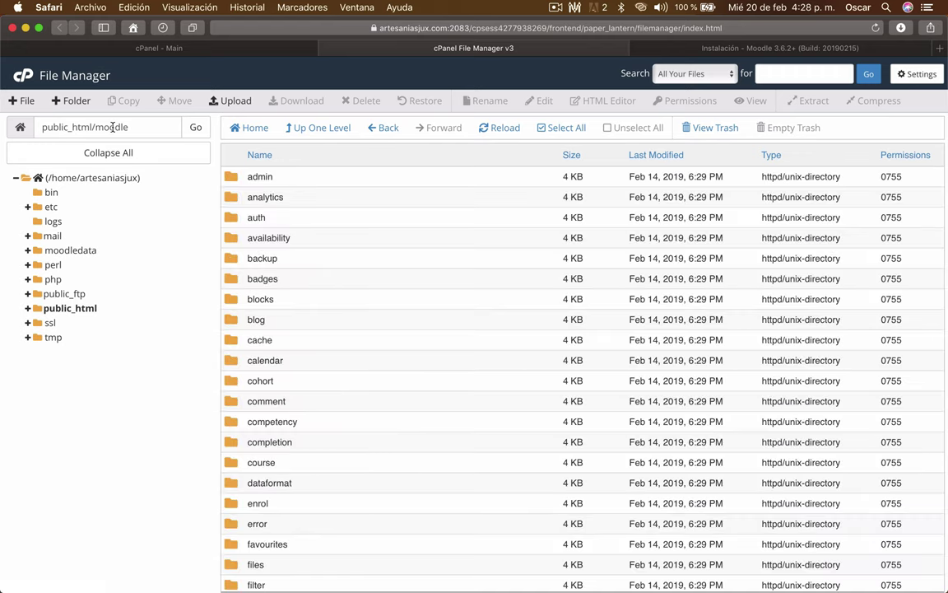
{"action": "scroll", "coordinate": [346, 445], "scroll_direction": "down", "scroll_amount": 20}
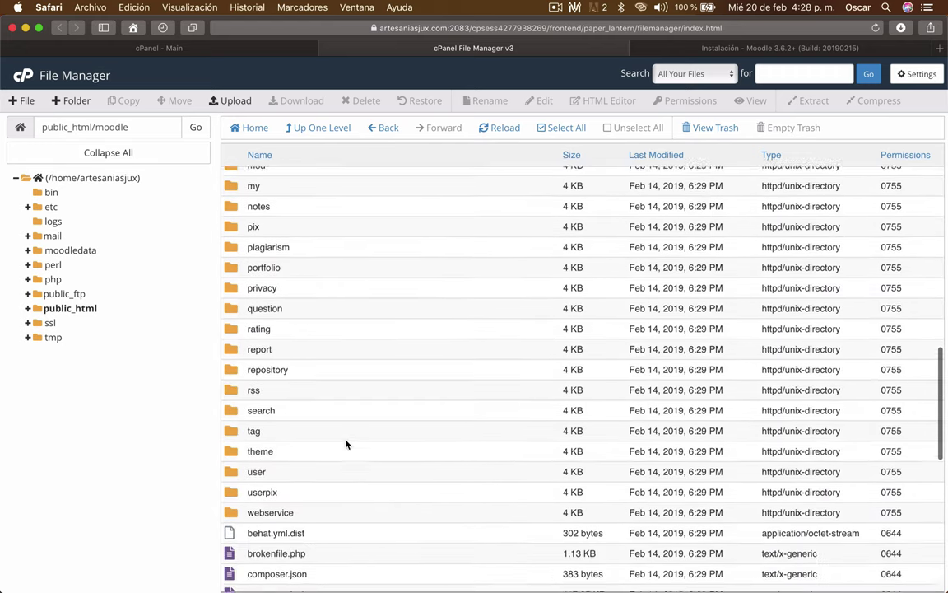
{"action": "scroll", "coordinate": [346, 444], "scroll_direction": "down", "scroll_amount": 5}
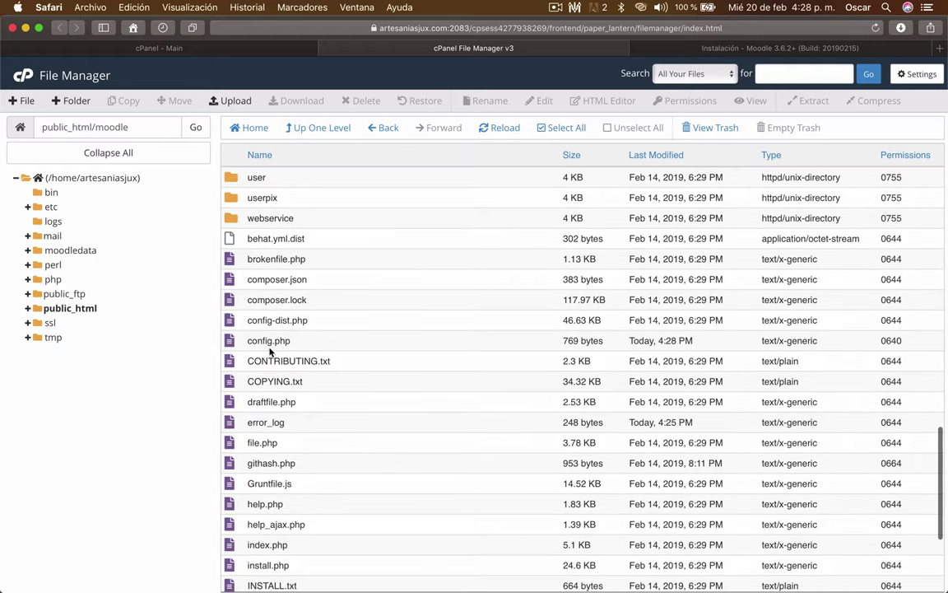
{"action": "left_click", "coordinate": [269, 342]}
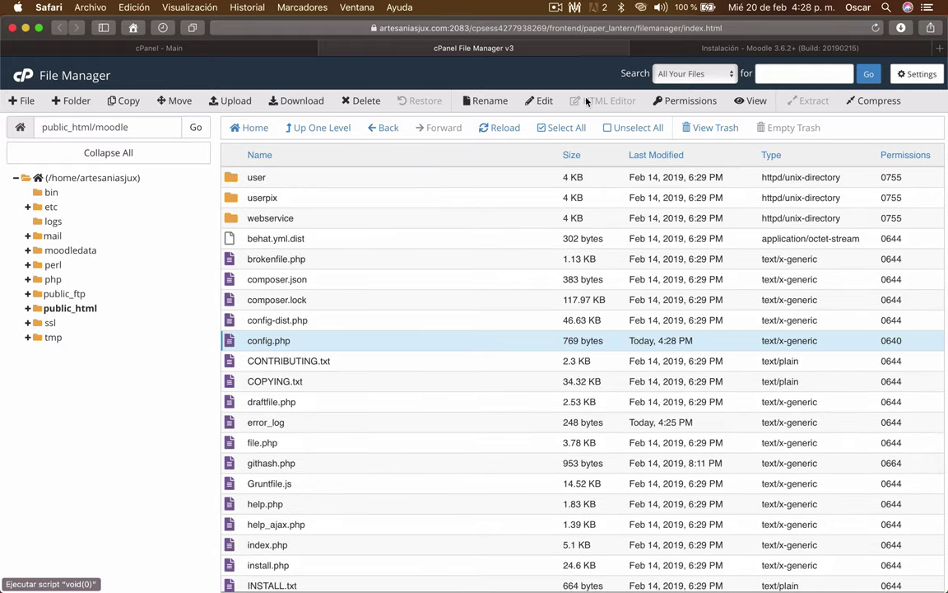
{"action": "left_click", "coordinate": [752, 100]}
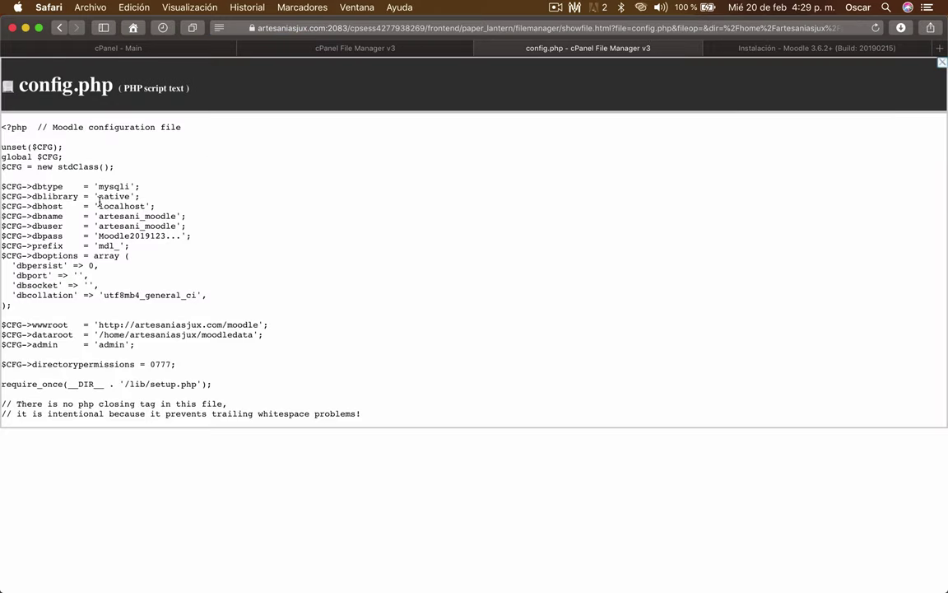
Read config.php's database, wwwroot and dataroot settings, then reset the zoom with Cmd+0
{"action": "scroll", "coordinate": [142, 191], "scroll_direction": "up", "scroll_amount": 5}
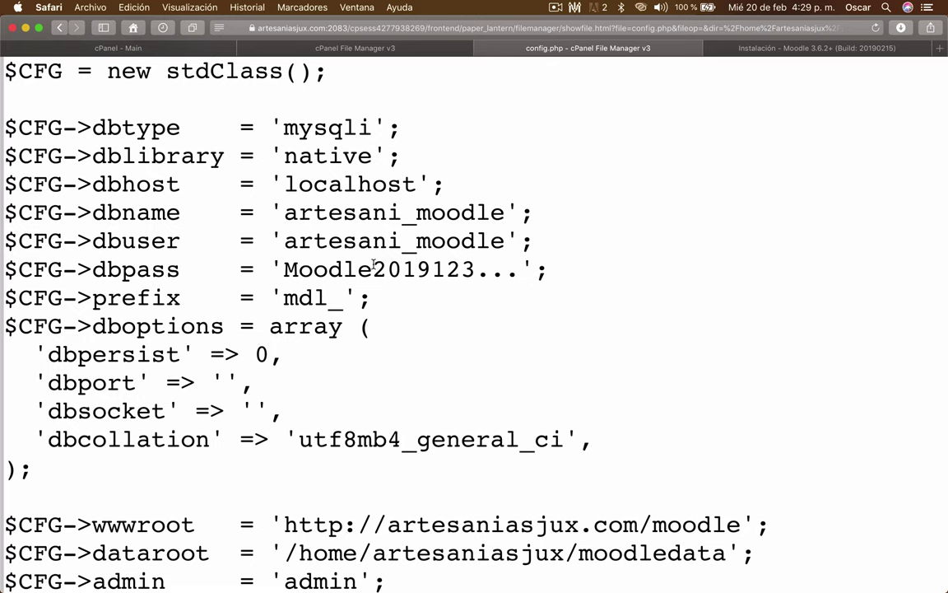
{"action": "scroll", "coordinate": [332, 264], "scroll_direction": "down", "scroll_amount": 5}
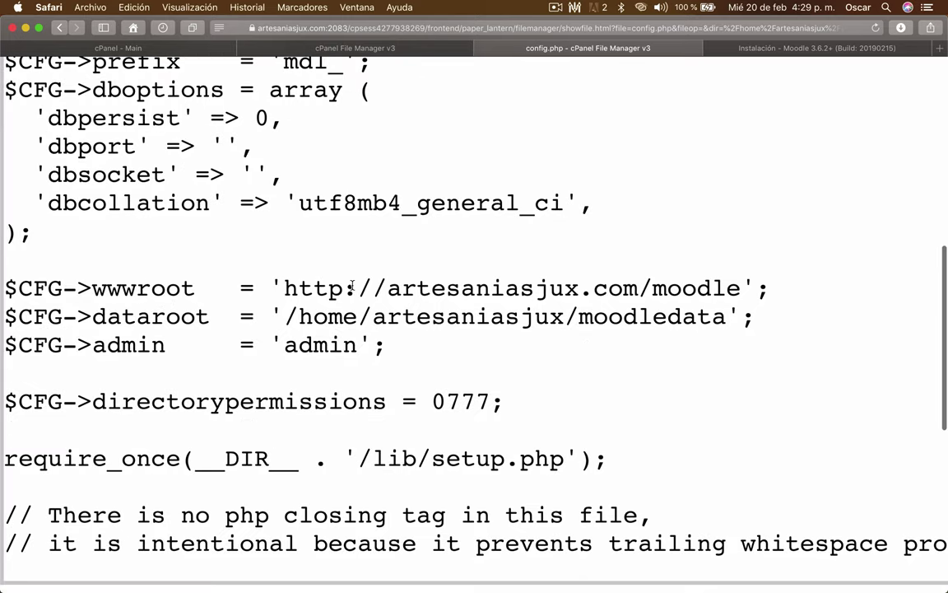
{"action": "key", "text": "super+0"}
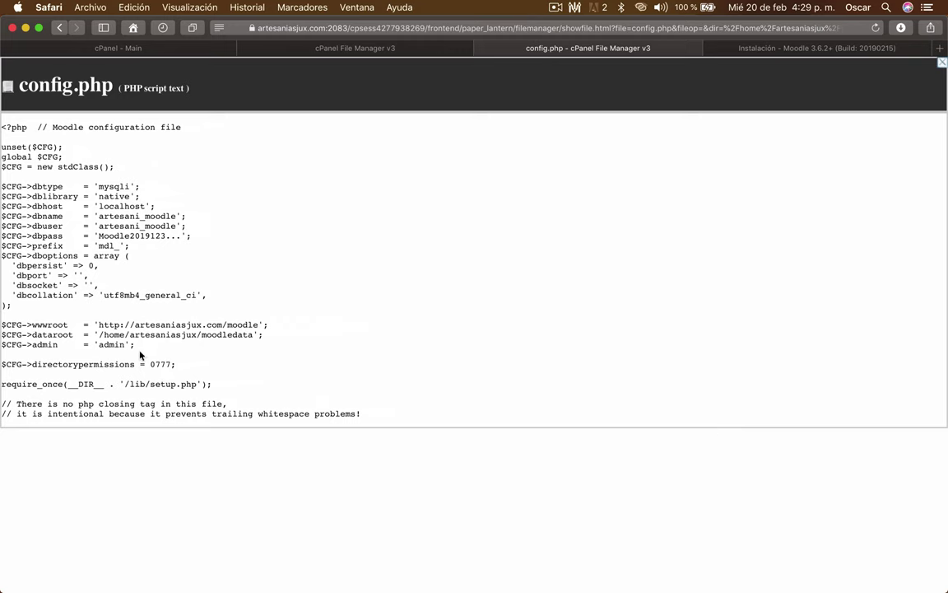
Return to the installer tab and accept the licence terms with Continuar
{"action": "left_click", "coordinate": [691, 46]}
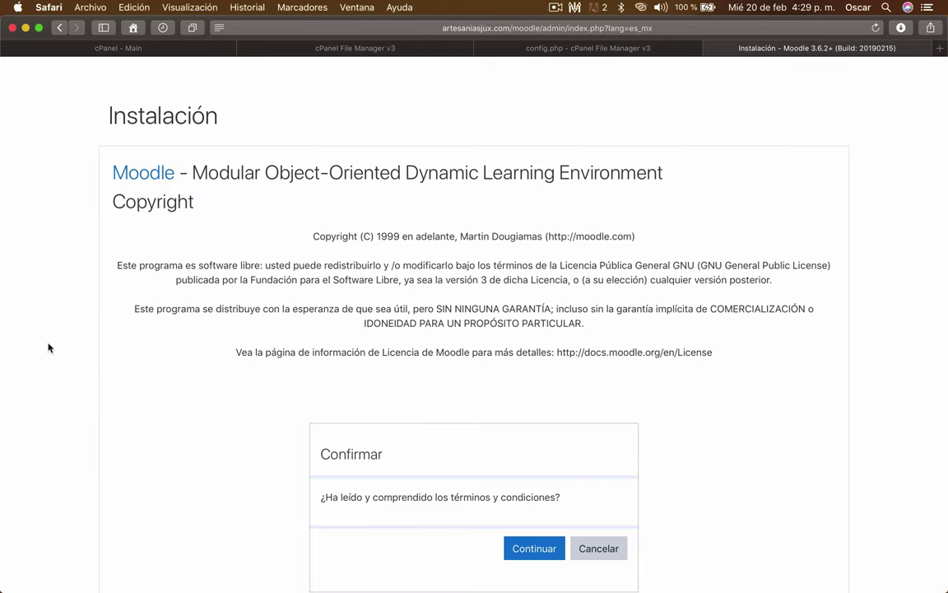
{"action": "scroll", "coordinate": [122, 423], "scroll_direction": "down", "scroll_amount": 2}
{"action": "left_click", "coordinate": [527, 482]}
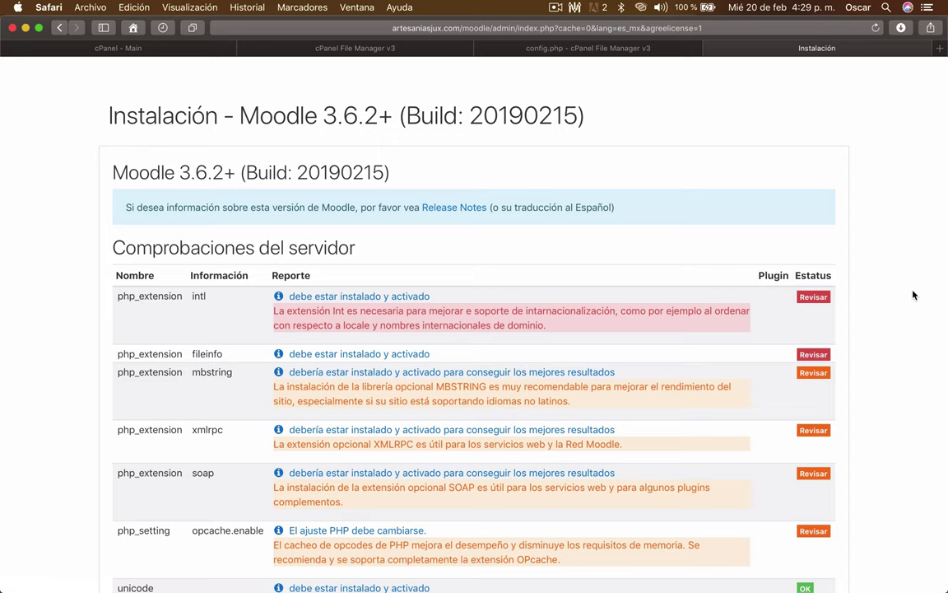
Review the server checks and select the intl and fileinfo extension names
{"action": "scroll", "coordinate": [913, 295], "scroll_direction": "down", "scroll_amount": 3}
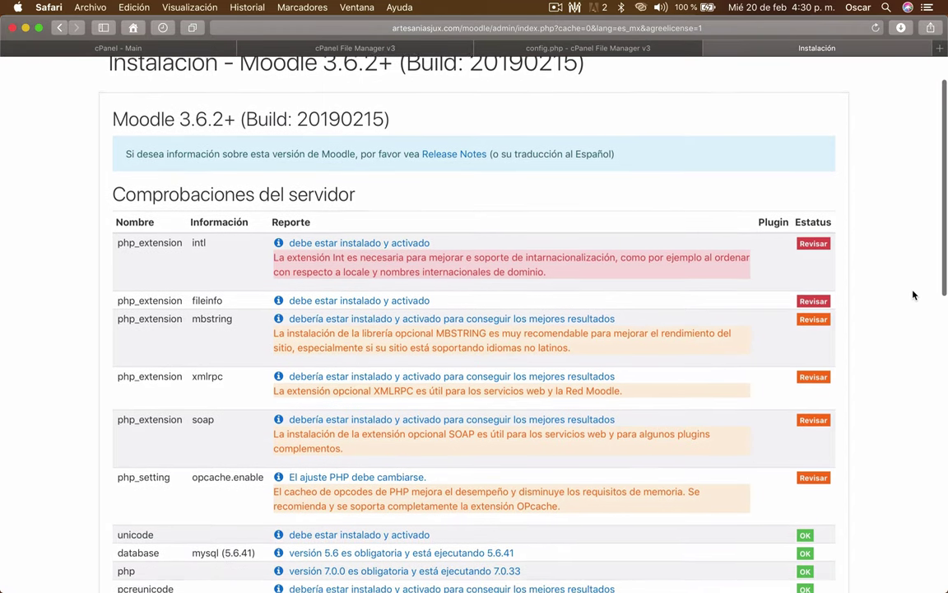
{"action": "scroll", "coordinate": [913, 294], "scroll_direction": "down", "scroll_amount": 10}
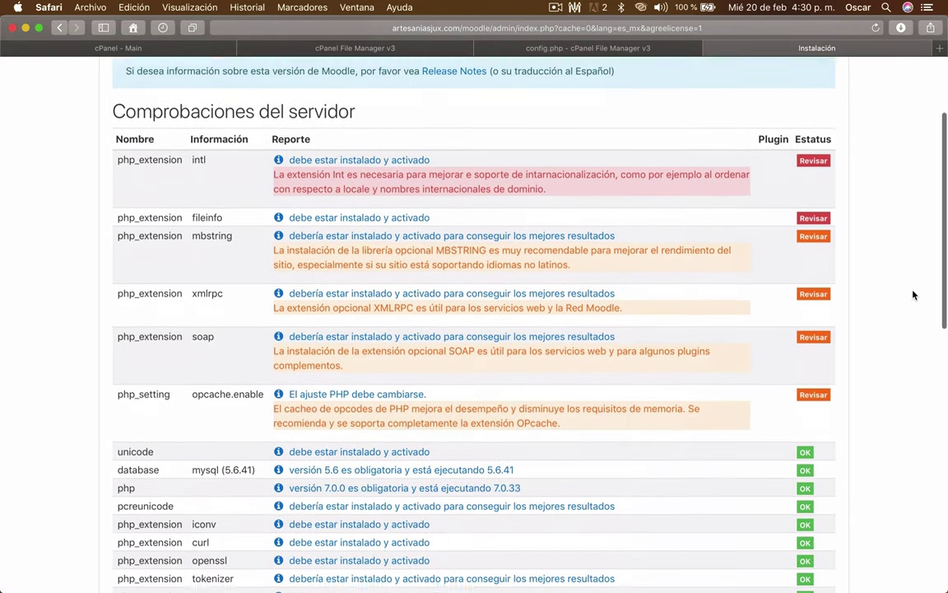
{"action": "scroll", "coordinate": [913, 295], "scroll_direction": "up", "scroll_amount": 12}
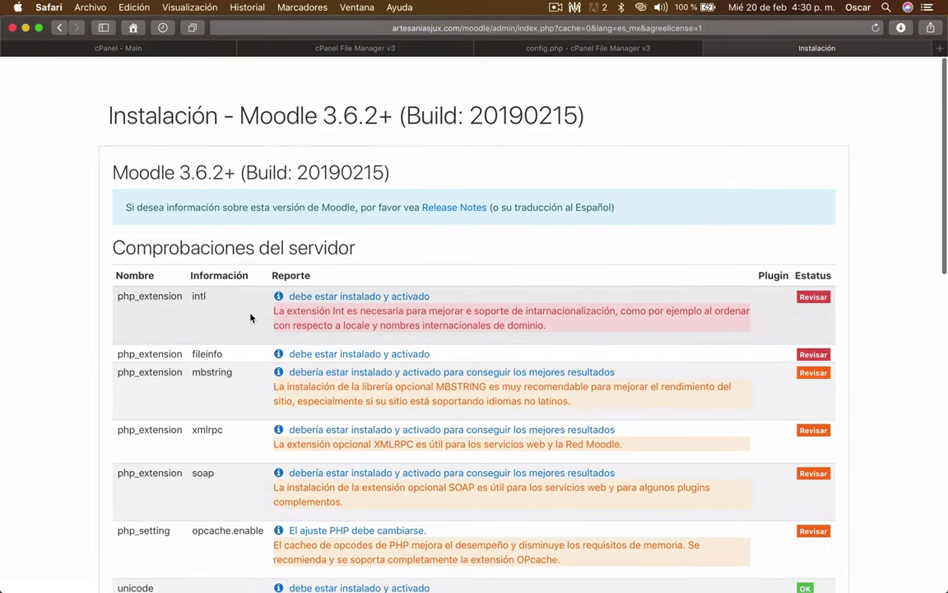
{"action": "scroll", "coordinate": [209, 308], "scroll_direction": "down", "scroll_amount": 5}
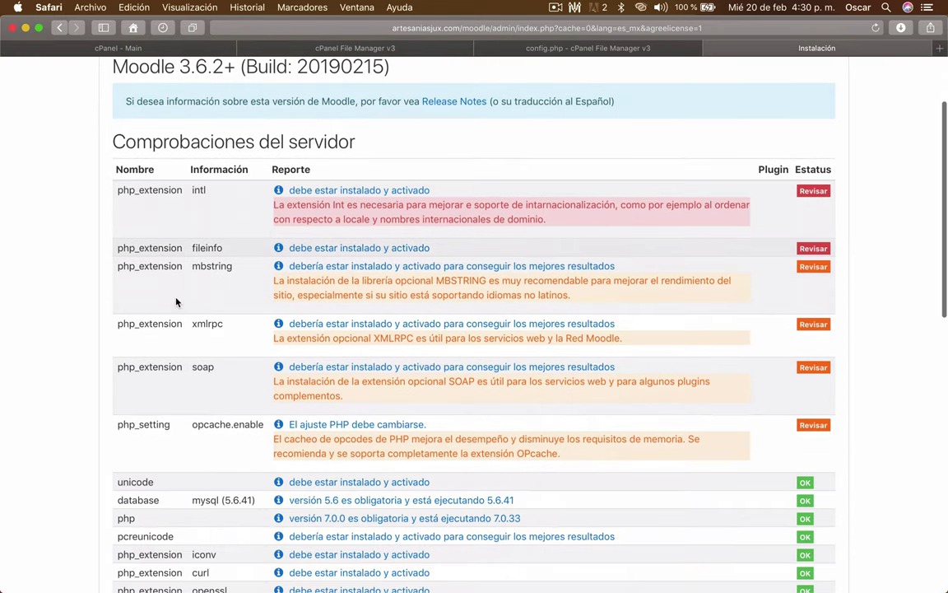
{"action": "scroll", "coordinate": [176, 302], "scroll_direction": "down", "scroll_amount": 20}
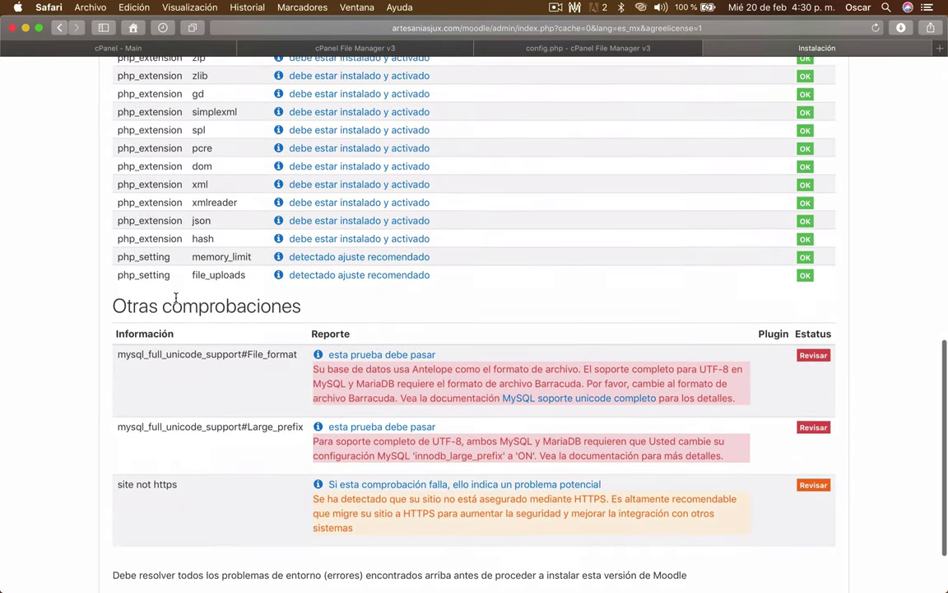
{"action": "scroll", "coordinate": [144, 366], "scroll_direction": "up", "scroll_amount": 20}
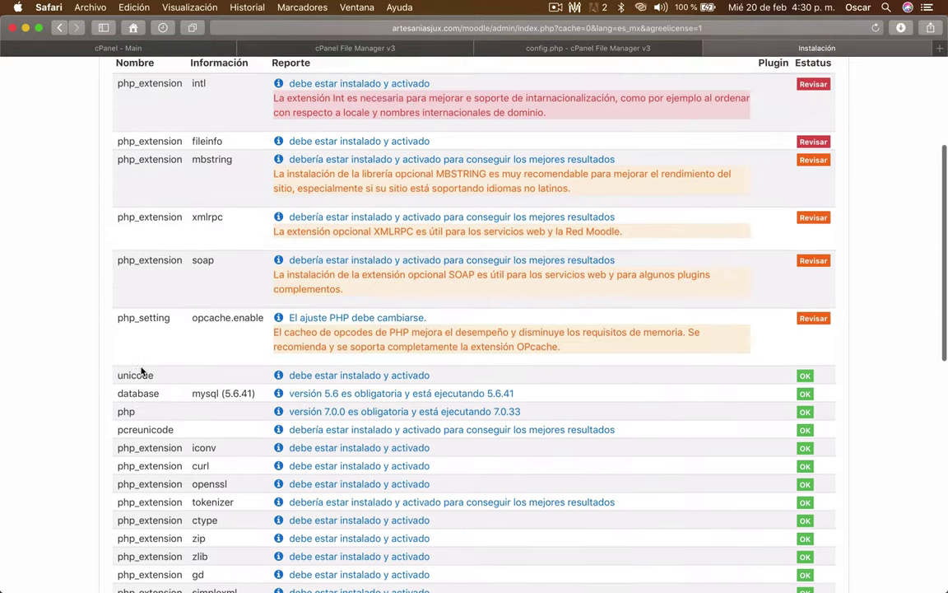
{"action": "scroll", "coordinate": [218, 281], "scroll_direction": "up", "scroll_amount": 6}
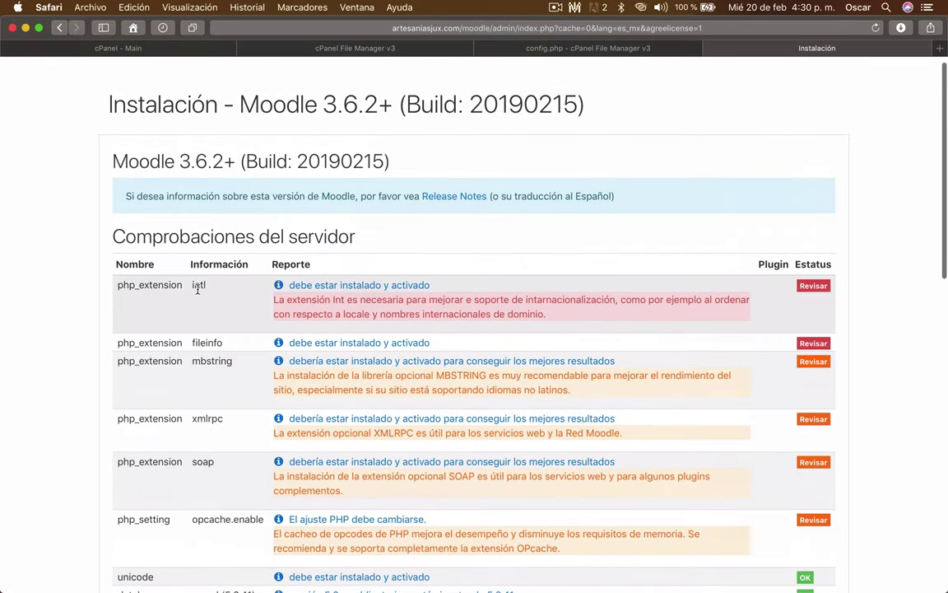
{"action": "double_click", "coordinate": [198, 288]}
{"action": "double_click", "coordinate": [219, 342]}
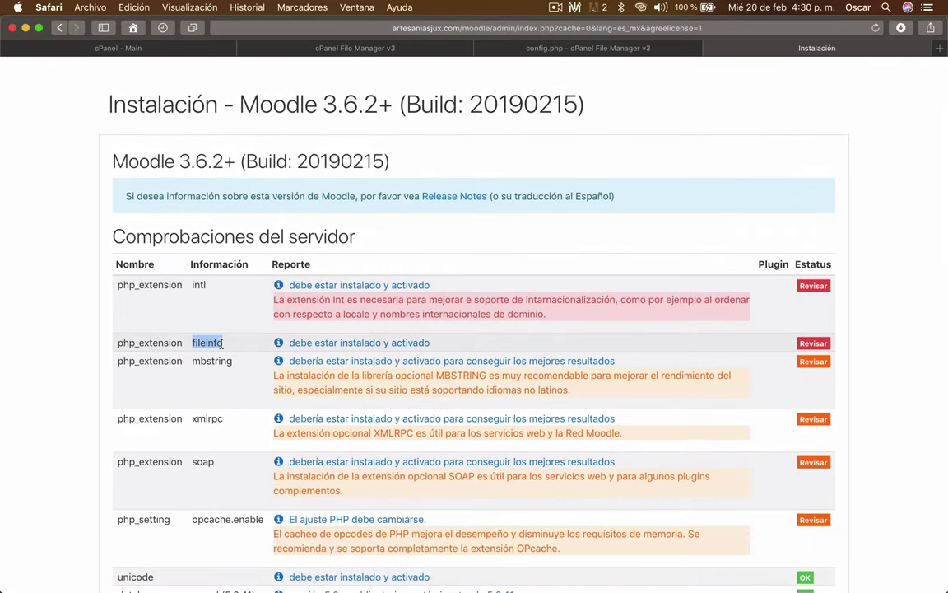
{"action": "left_click", "coordinate": [908, 344]}
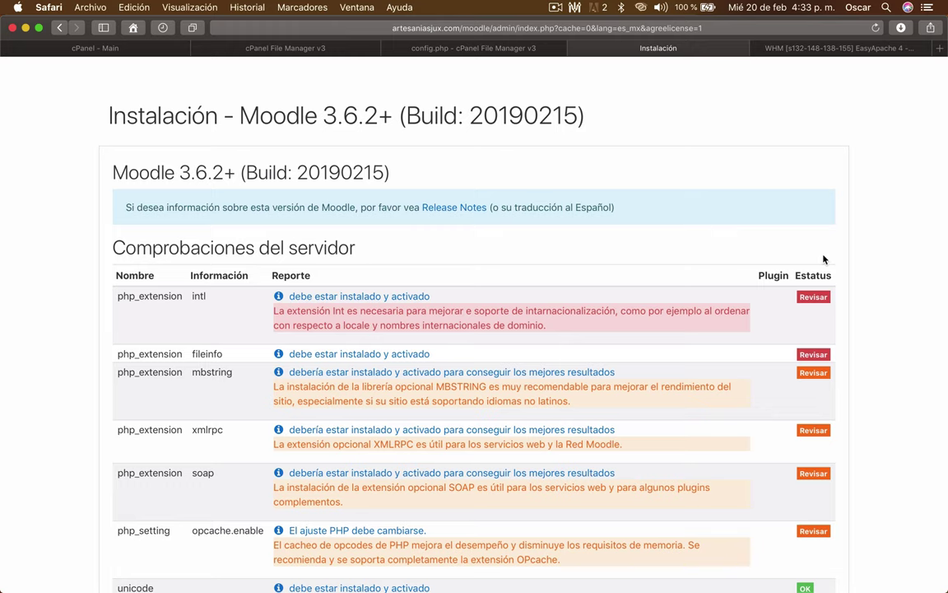
Rerun the server checks with Recargar
{"action": "scroll", "coordinate": [496, 255], "scroll_direction": "down", "scroll_amount": 10}
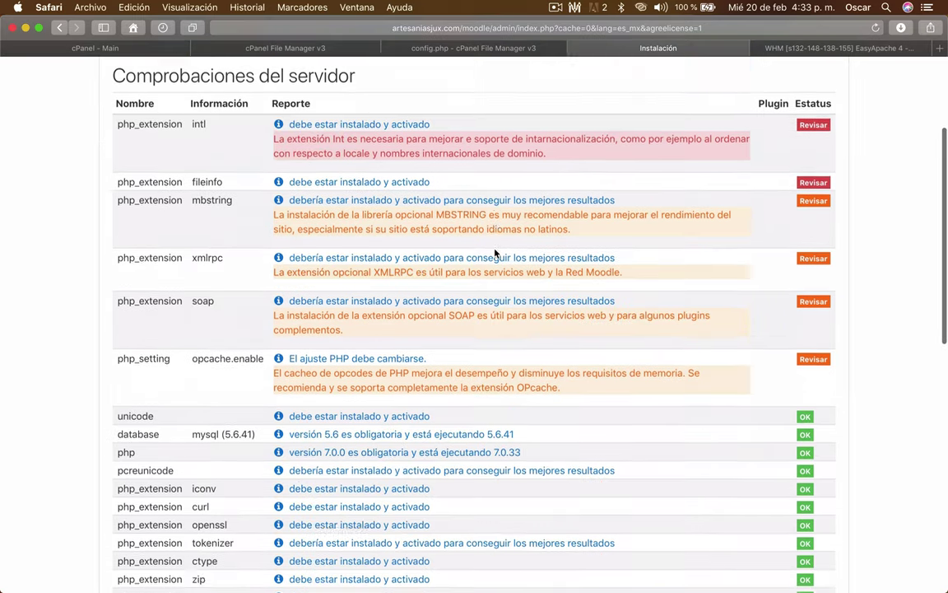
{"action": "scroll", "coordinate": [494, 254], "scroll_direction": "down", "scroll_amount": 3}
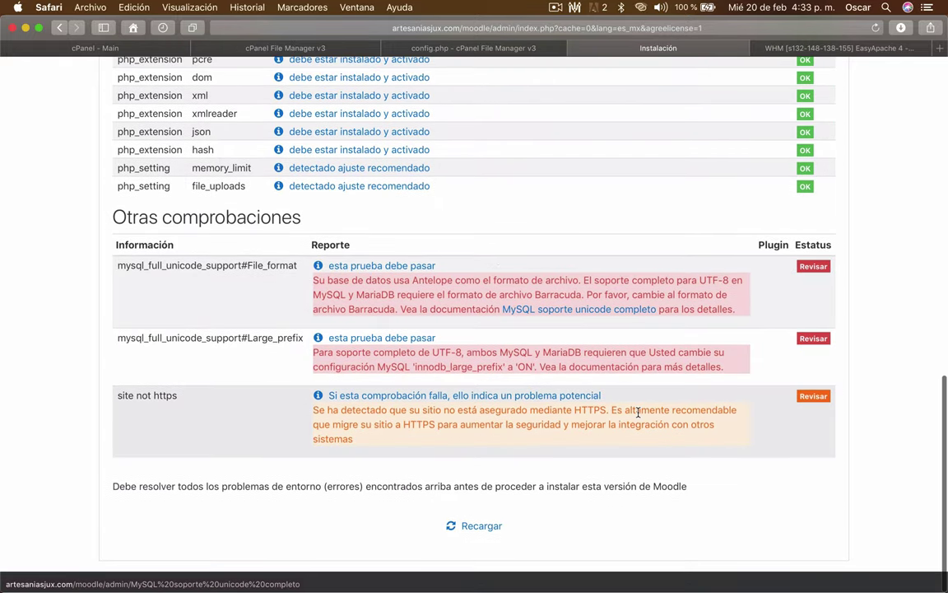
{"action": "left_click", "coordinate": [479, 525]}
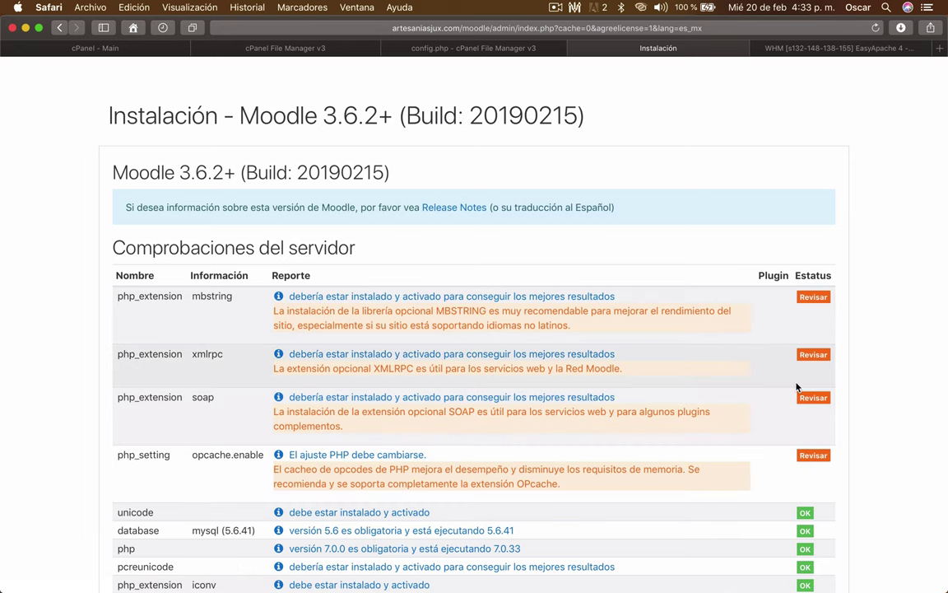
{"action": "scroll", "coordinate": [865, 362], "scroll_direction": "down", "scroll_amount": 2}
{"action": "scroll", "coordinate": [864, 362], "scroll_direction": "down", "scroll_amount": 2}
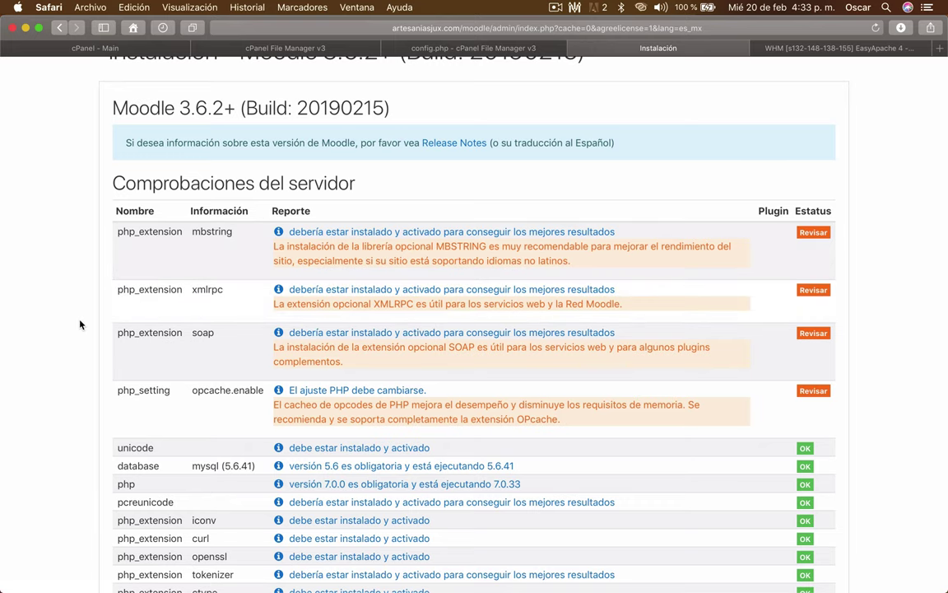
{"action": "scroll", "coordinate": [80, 325], "scroll_direction": "down", "scroll_amount": 5}
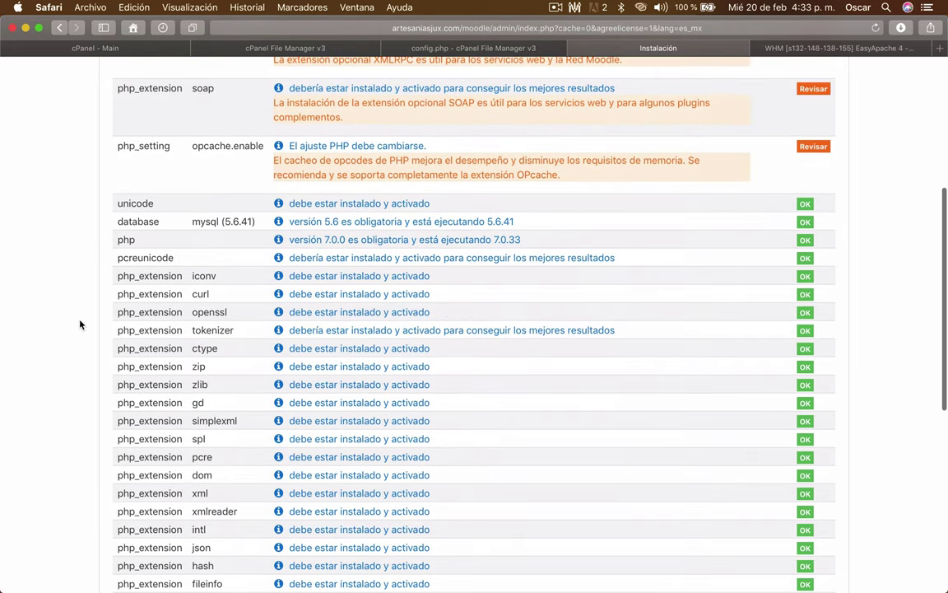
{"action": "scroll", "coordinate": [80, 324], "scroll_direction": "down", "scroll_amount": 7}
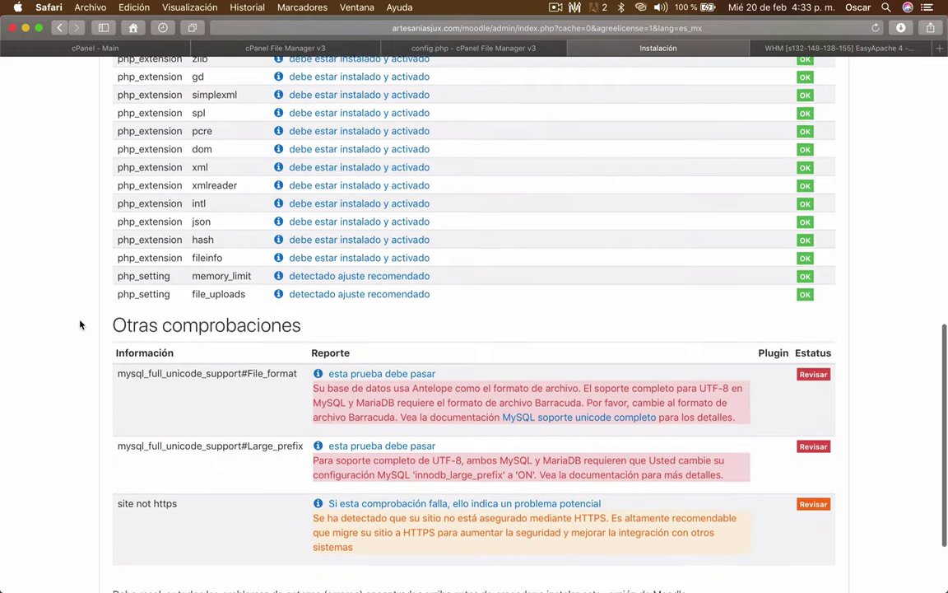
{"action": "scroll", "coordinate": [80, 325], "scroll_direction": "down", "scroll_amount": 2}
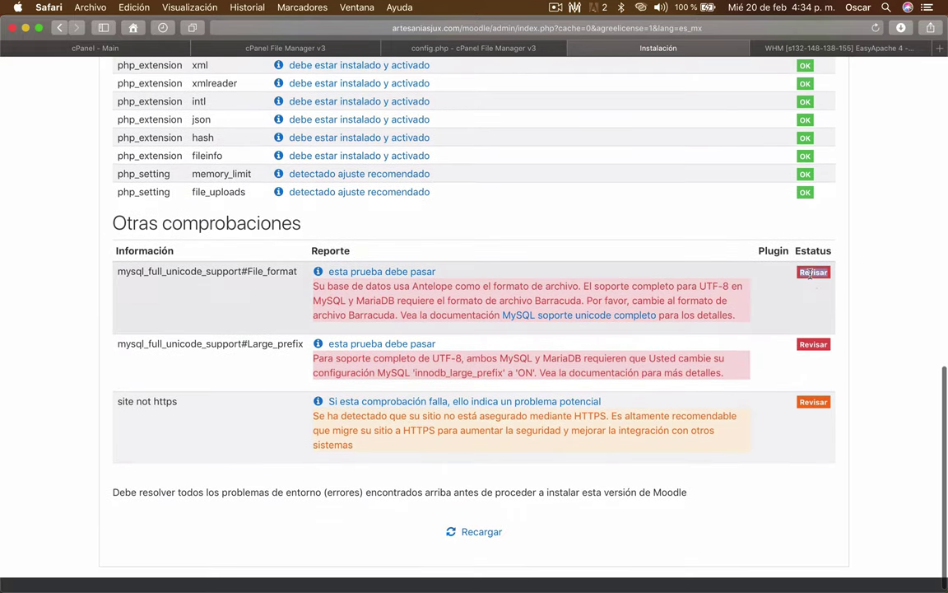
{"action": "double_click", "coordinate": [813, 344]}
{"action": "left_click", "coordinate": [814, 344]}
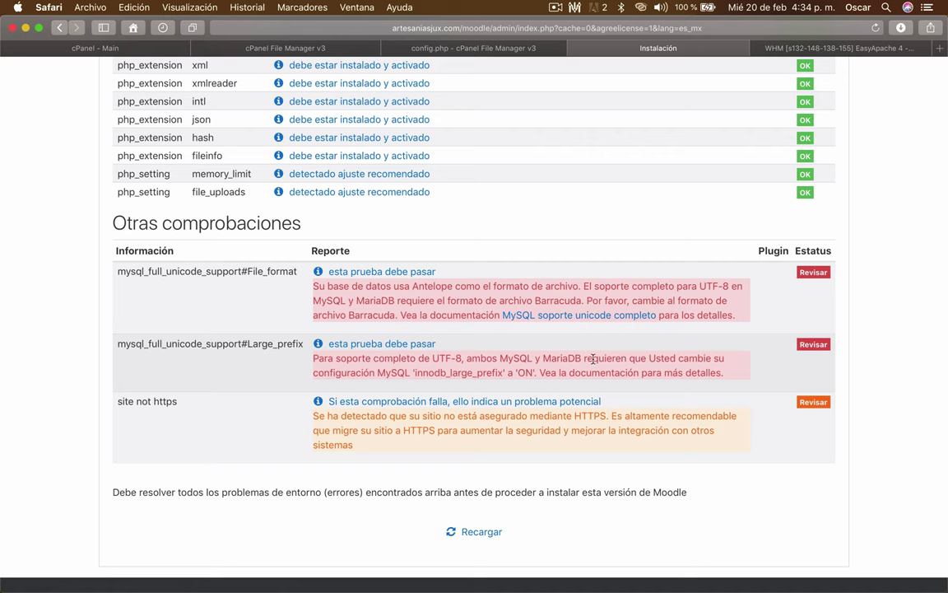
{"action": "double_click", "coordinate": [396, 372]}
{"action": "left_click_drag", "start_coordinate": [416, 372], "coordinate": [494, 376]}
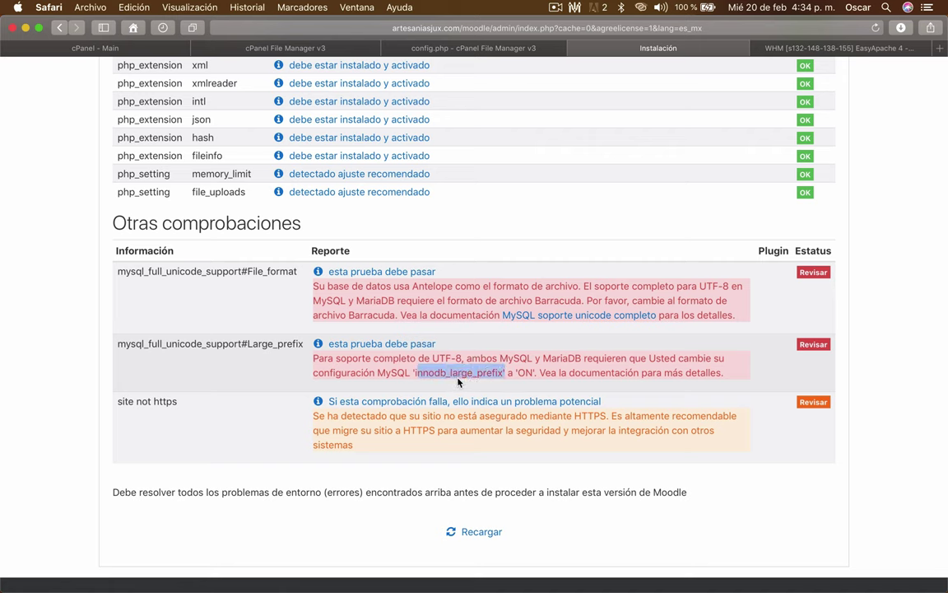
{"action": "left_click", "coordinate": [815, 395]}
{"action": "scroll", "coordinate": [797, 415], "scroll_direction": "up", "scroll_amount": 1}
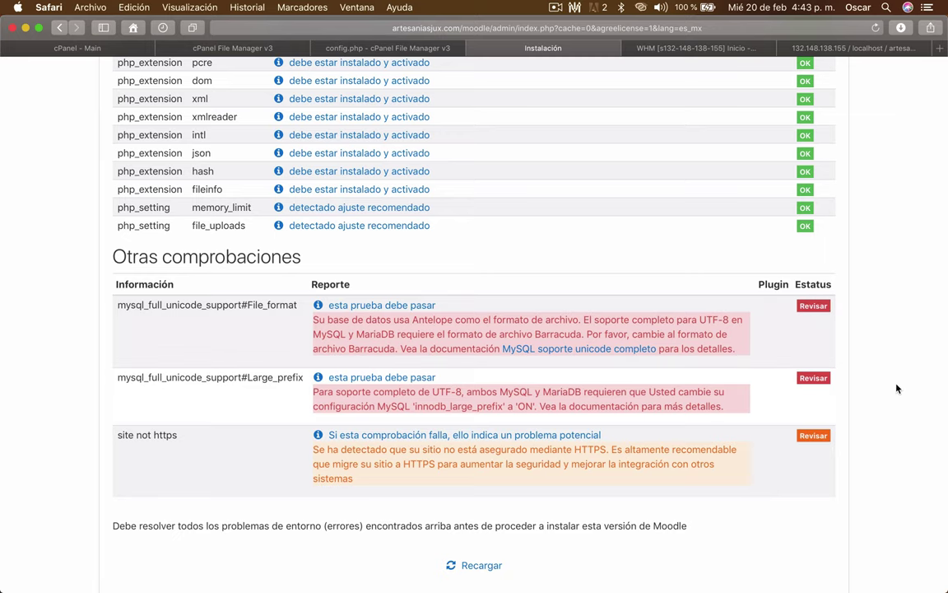
Reload and rerun the environment checks until only the HTTPS warning remains
{"action": "key", "text": "super+r"}
{"action": "scroll", "coordinate": [880, 408], "scroll_direction": "down", "scroll_amount": 15}
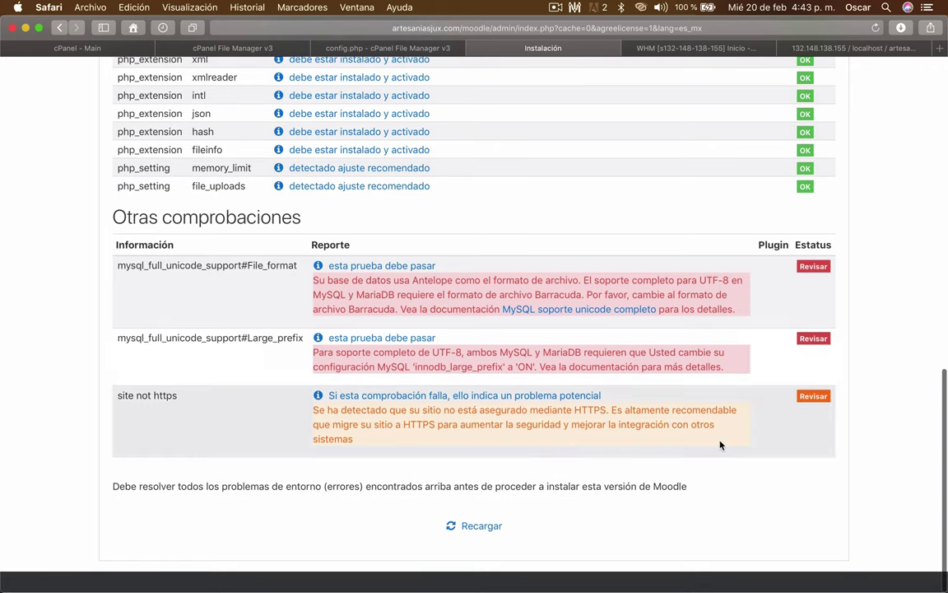
{"action": "left_click", "coordinate": [496, 526]}
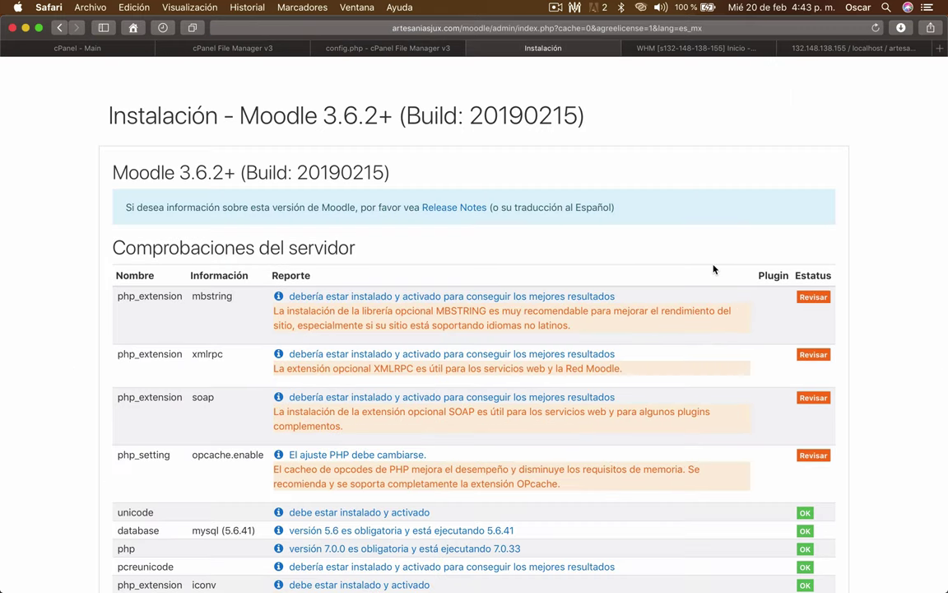
{"action": "scroll", "coordinate": [713, 269], "scroll_direction": "down", "scroll_amount": 3}
{"action": "scroll", "coordinate": [713, 269], "scroll_direction": "down", "scroll_amount": 10}
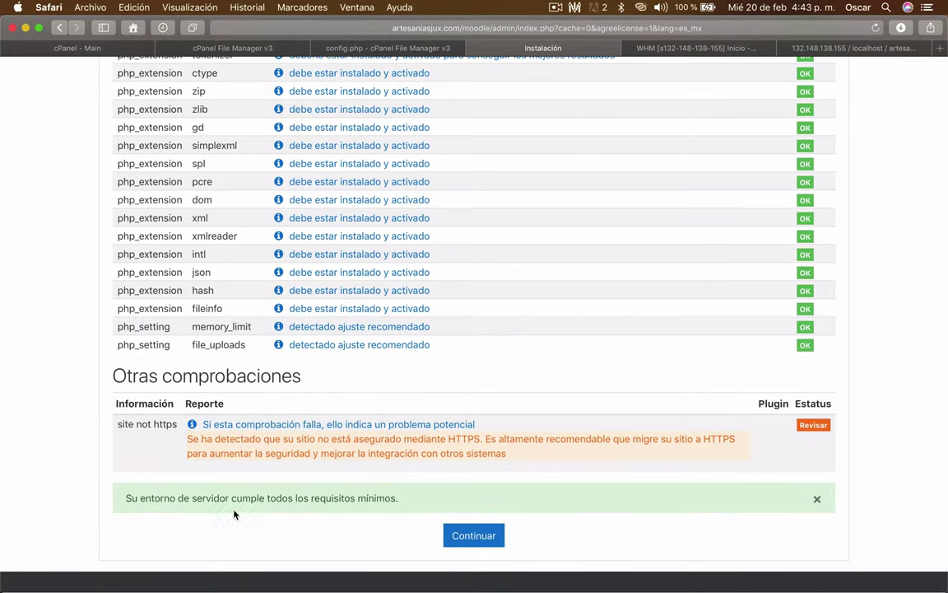
Continue past the environment checks and the plugin installation list to the administrator account form
{"action": "left_click", "coordinate": [129, 498]}
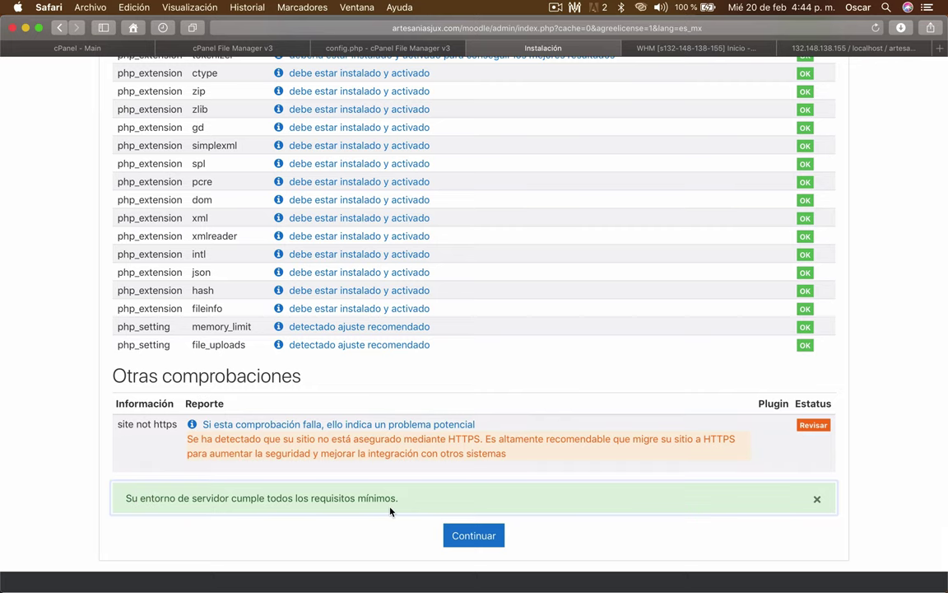
{"action": "scroll", "coordinate": [764, 335], "scroll_direction": "up", "scroll_amount": 6}
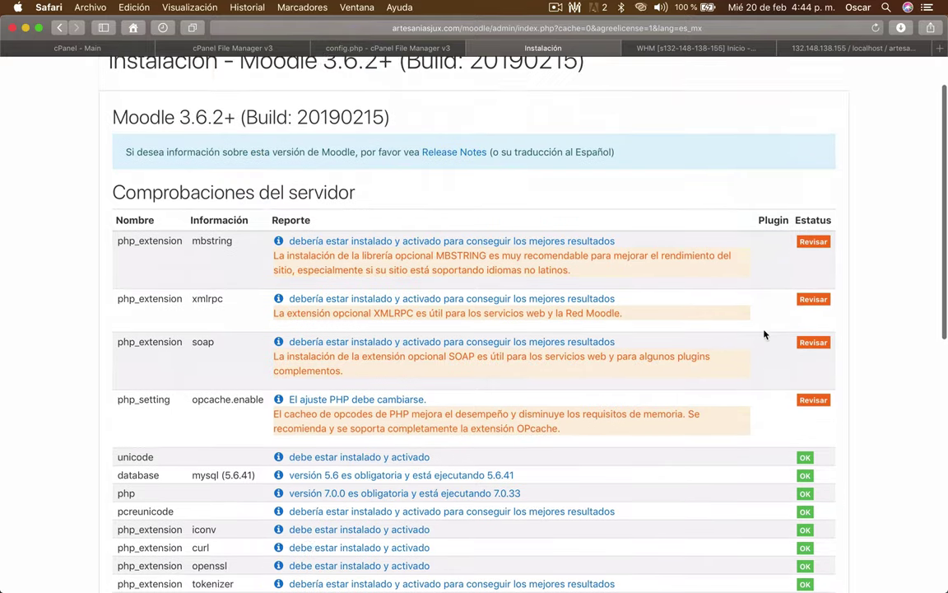
{"action": "scroll", "coordinate": [764, 334], "scroll_direction": "up", "scroll_amount": 1}
{"action": "scroll", "coordinate": [777, 415], "scroll_direction": "down", "scroll_amount": 6}
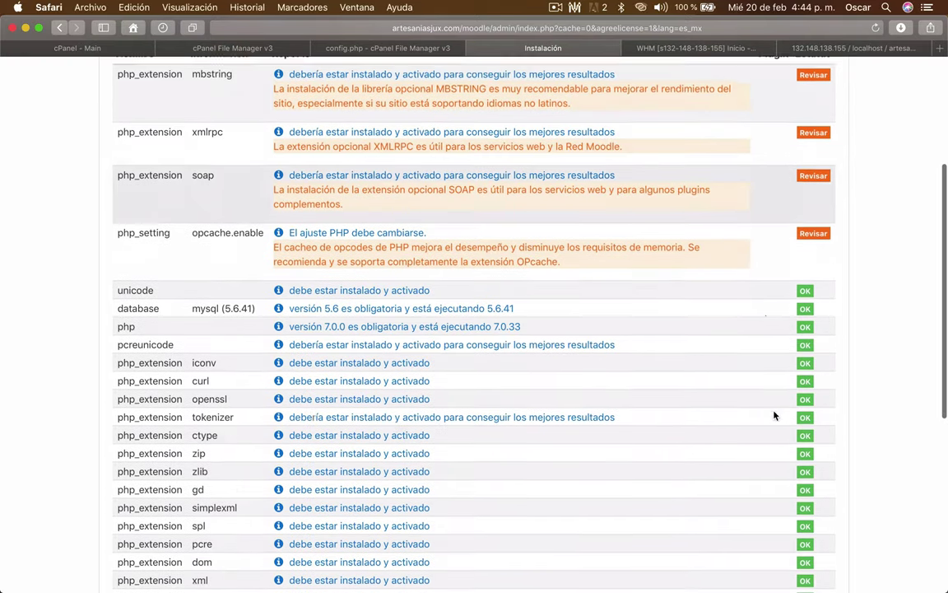
{"action": "scroll", "coordinate": [766, 173], "scroll_direction": "up", "scroll_amount": 2}
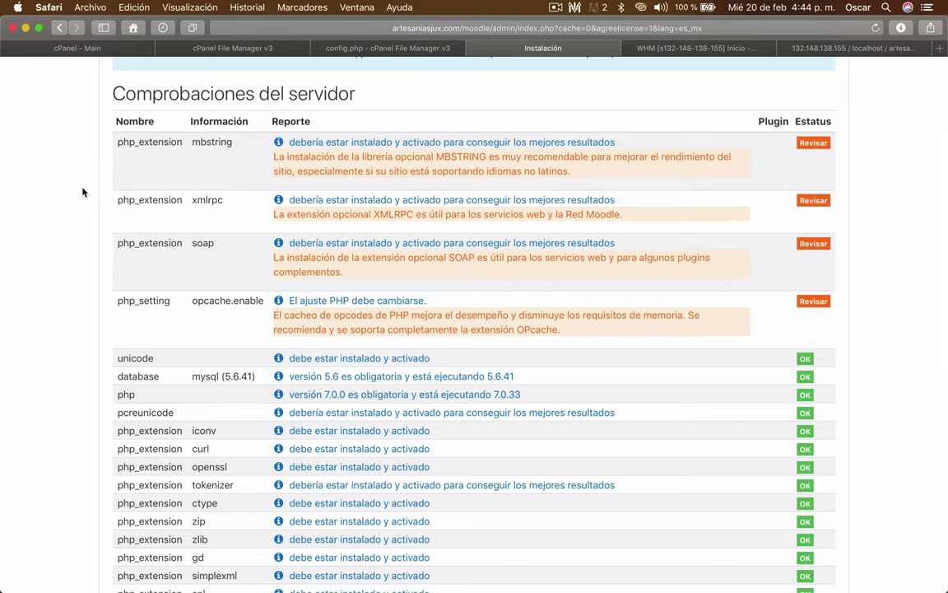
{"action": "scroll", "coordinate": [83, 192], "scroll_direction": "down", "scroll_amount": 10}
{"action": "scroll", "coordinate": [82, 192], "scroll_direction": "up", "scroll_amount": 11}
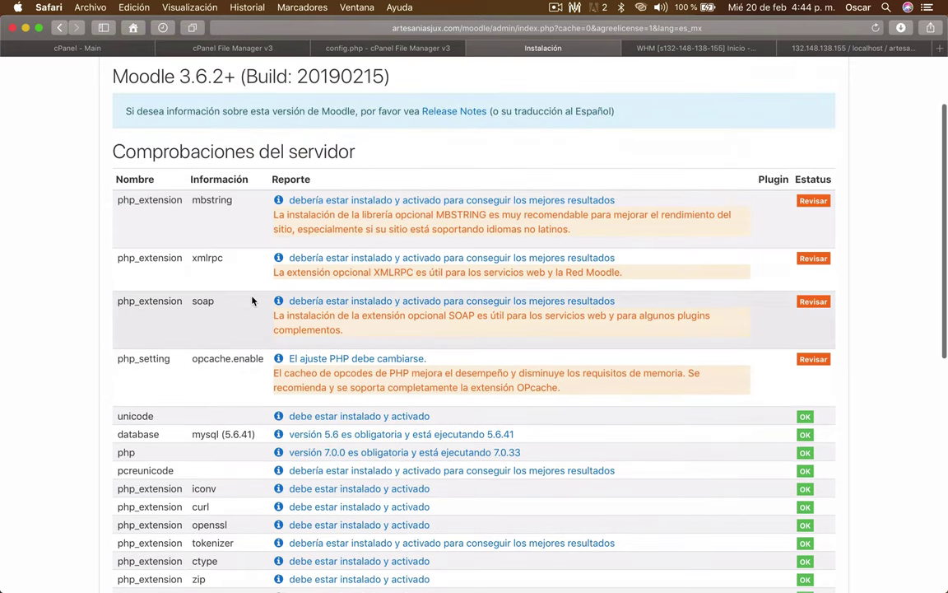
{"action": "scroll", "coordinate": [806, 329], "scroll_direction": "down", "scroll_amount": 12}
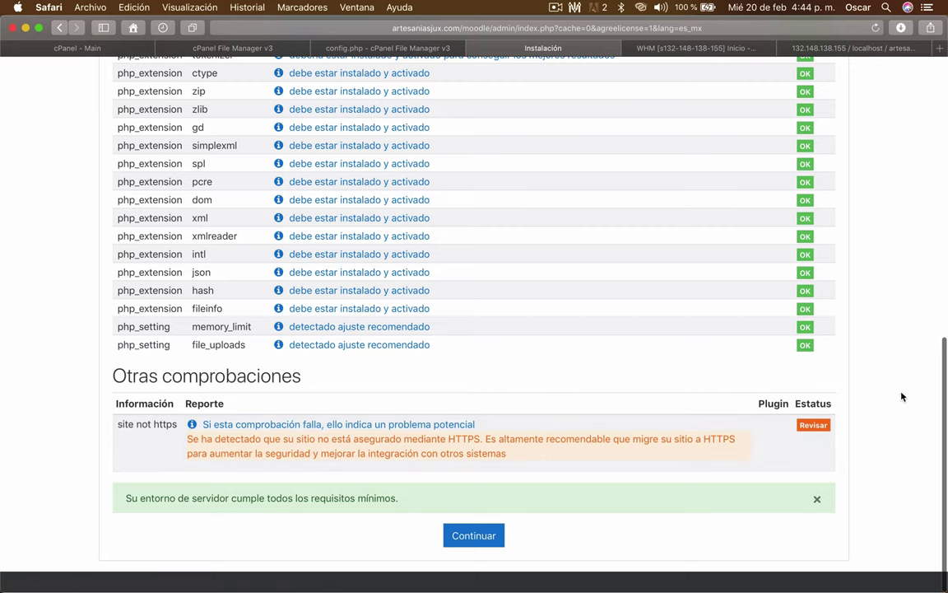
{"action": "left_click", "coordinate": [462, 538]}
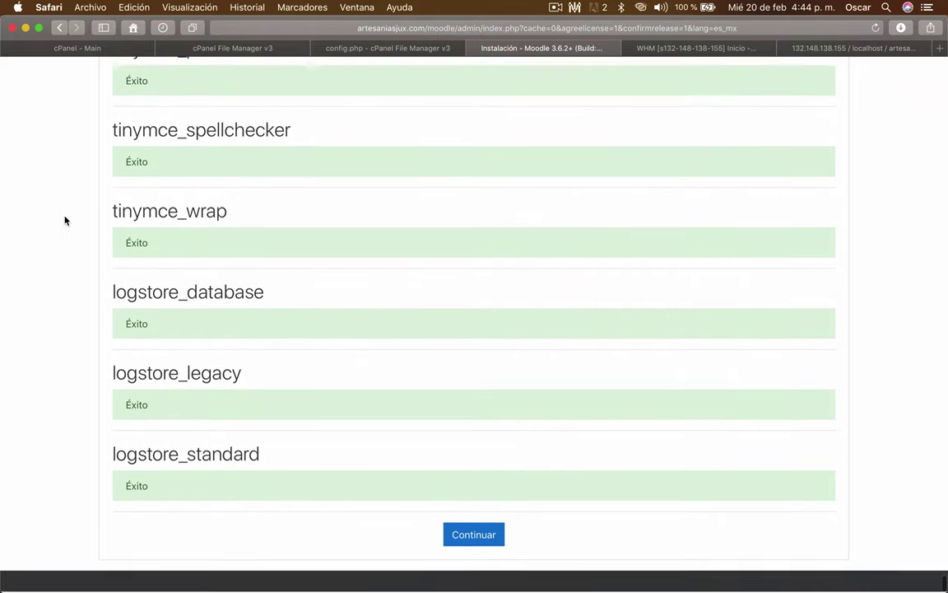
{"action": "left_click", "coordinate": [484, 535]}
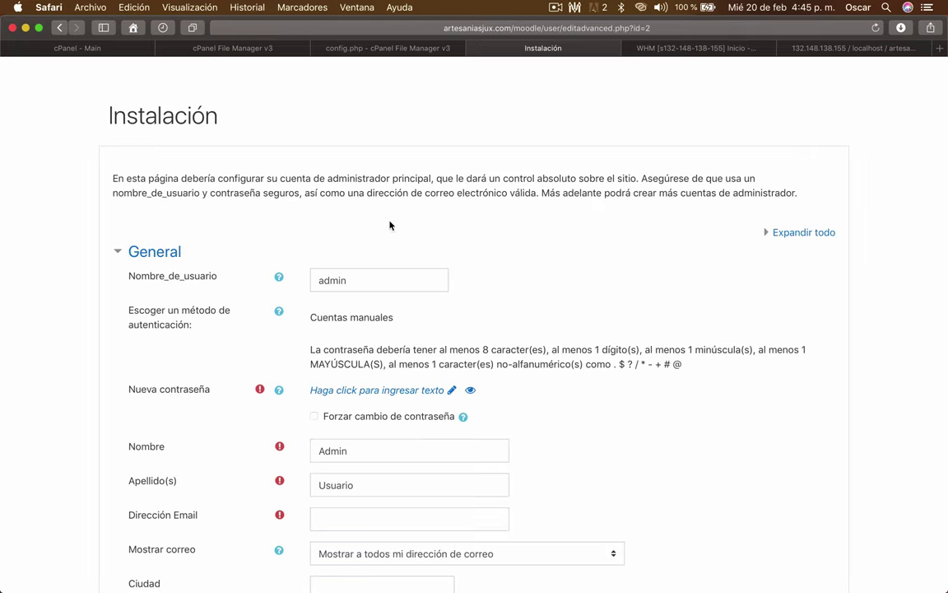
Replace the default username admin with a new administrator username
{"action": "scroll", "coordinate": [64, 311], "scroll_direction": "down", "scroll_amount": 2}
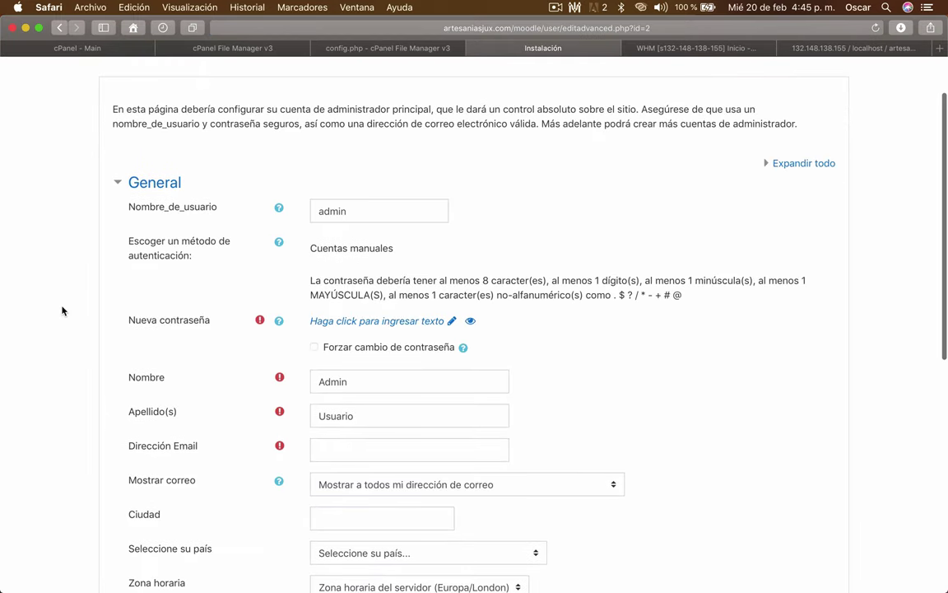
{"action": "scroll", "coordinate": [61, 310], "scroll_direction": "up", "scroll_amount": 2}
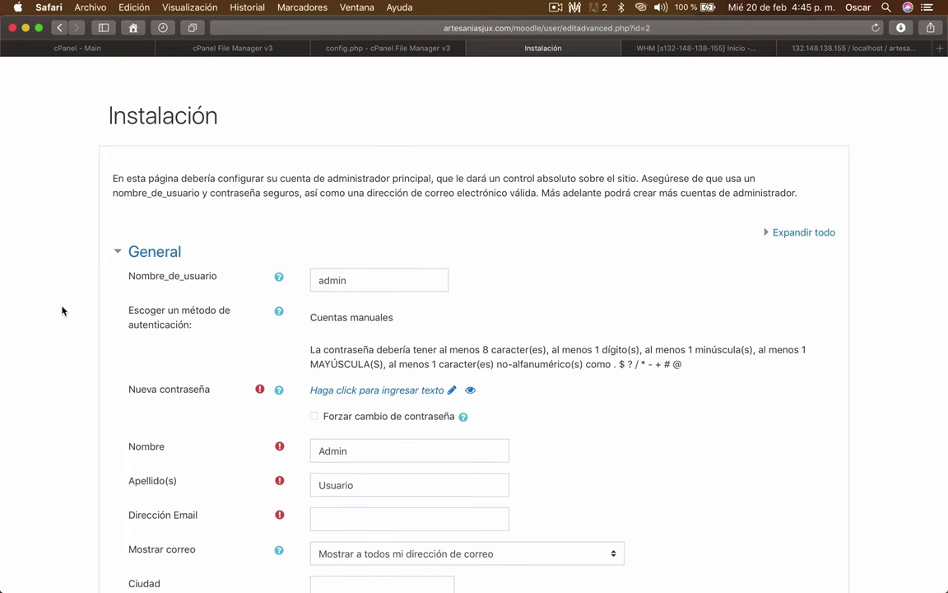
{"action": "left_click", "coordinate": [366, 280]}
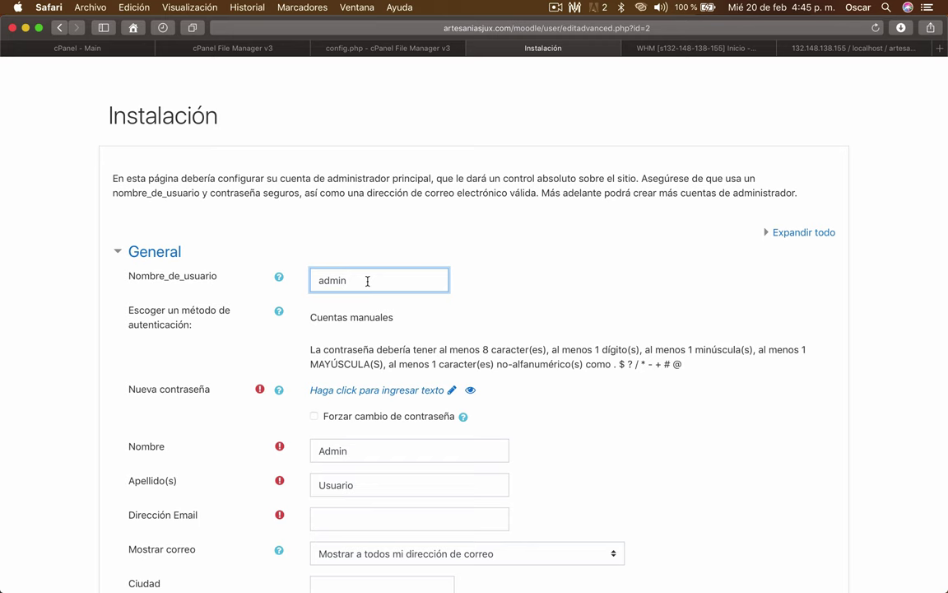
{"action": "double_click", "coordinate": [367, 280]}
{"action": "type", "text": "suscribete"}
{"action": "left_click", "coordinate": [279, 311]}
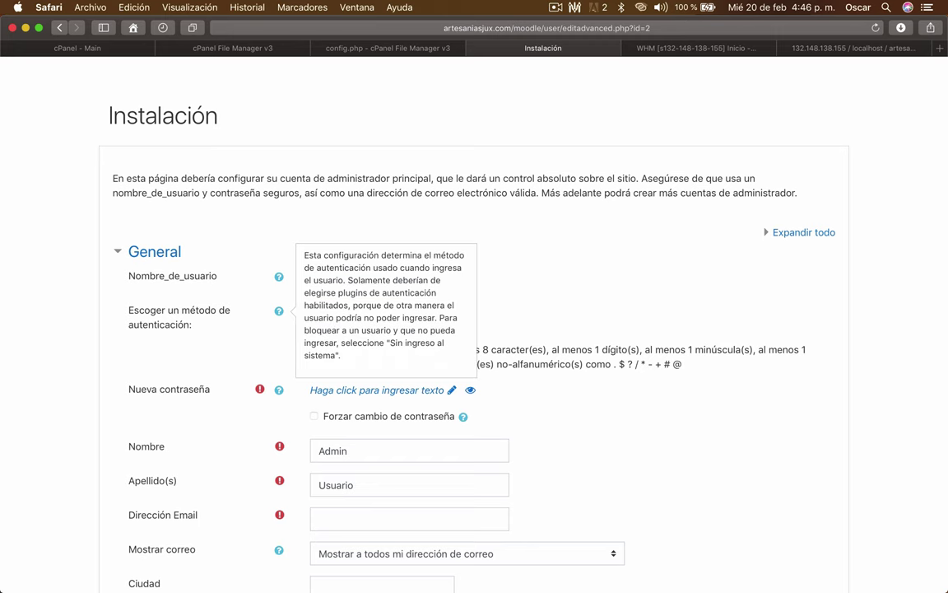
{"action": "left_click", "coordinate": [614, 430]}
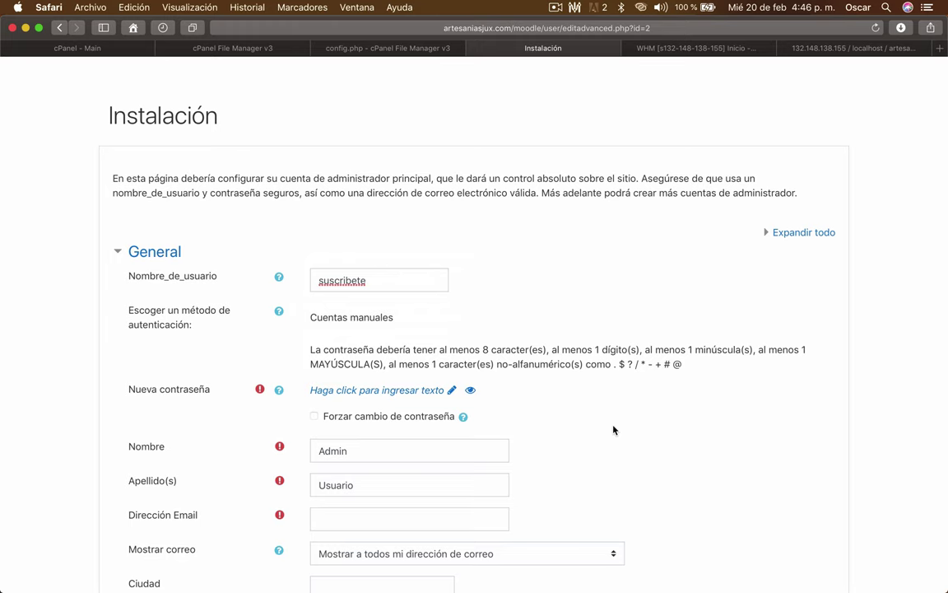
Enter and save a new administrator password
{"action": "scroll", "coordinate": [658, 343], "scroll_direction": "down", "scroll_amount": 3}
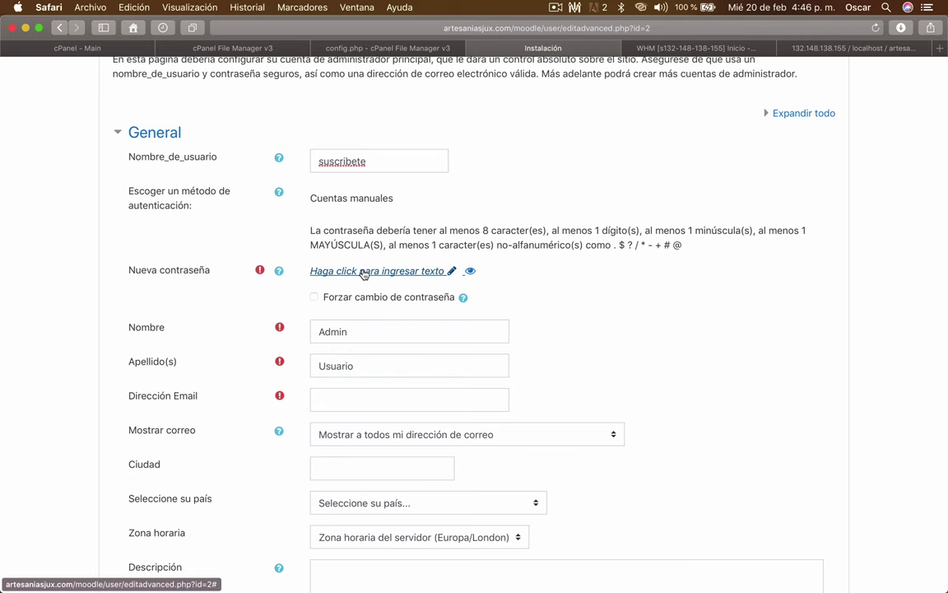
{"action": "left_click", "coordinate": [363, 272]}
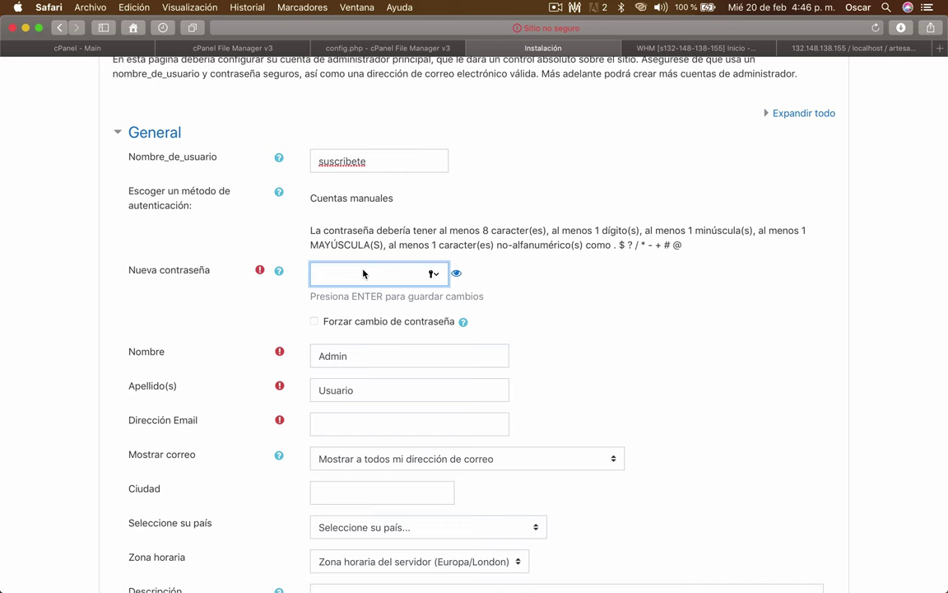
{"action": "key", "text": "Return"}
{"action": "scroll", "coordinate": [670, 358], "scroll_direction": "down", "scroll_amount": 1}
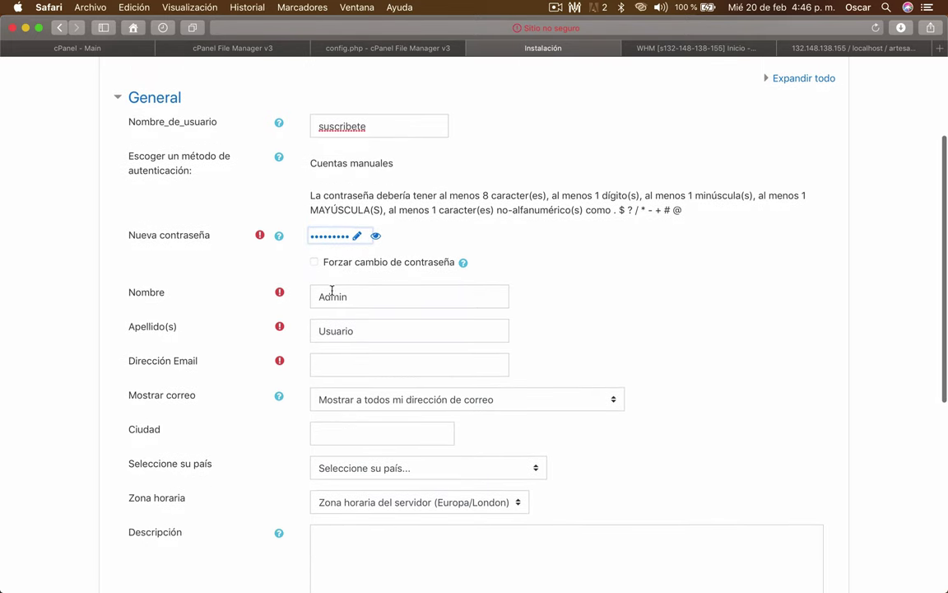
Fill in the administrator's first name, surname and e-mail address
{"action": "double_click", "coordinate": [329, 296]}
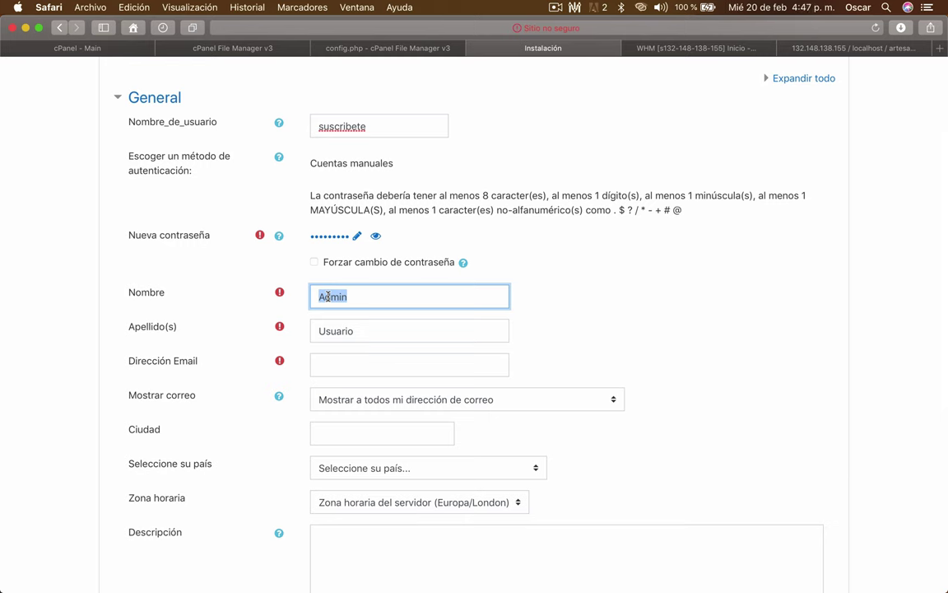
{"action": "key", "text": "Tab"}
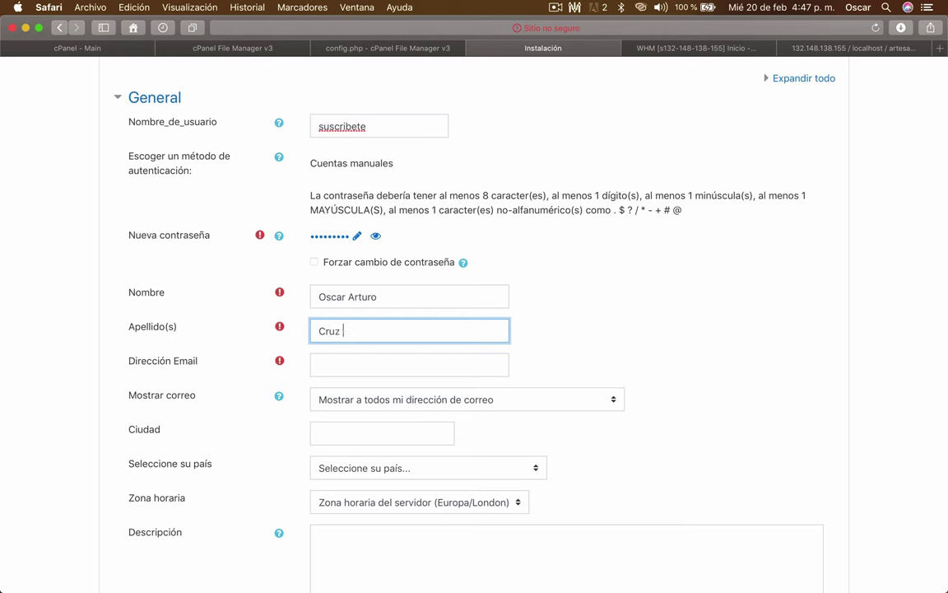
{"action": "key", "text": "Tab"}
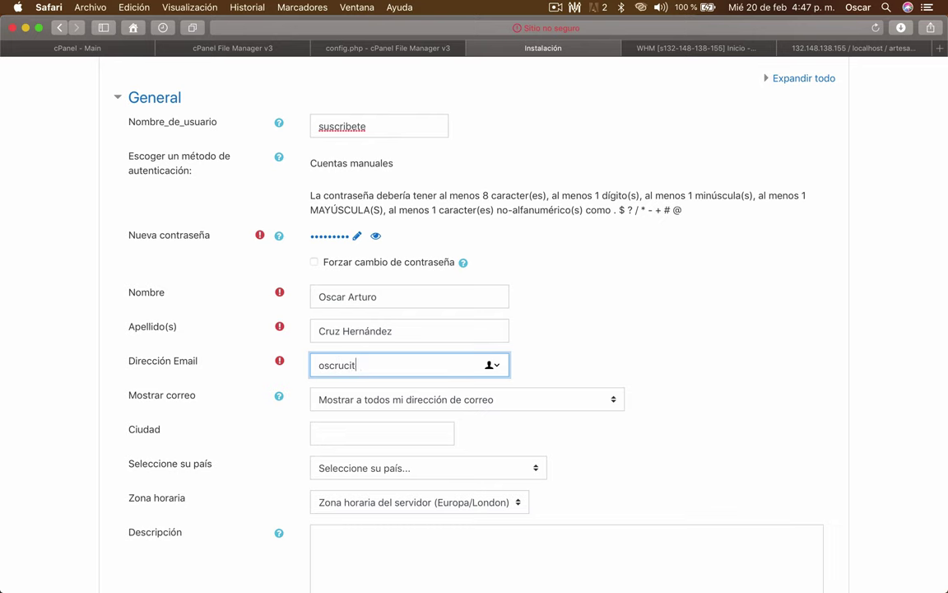
{"action": "key", "text": "Tab"}
Enter the administrator's city
{"action": "scroll", "coordinate": [647, 289], "scroll_direction": "down", "scroll_amount": 5}
{"action": "key", "text": "Tab"}
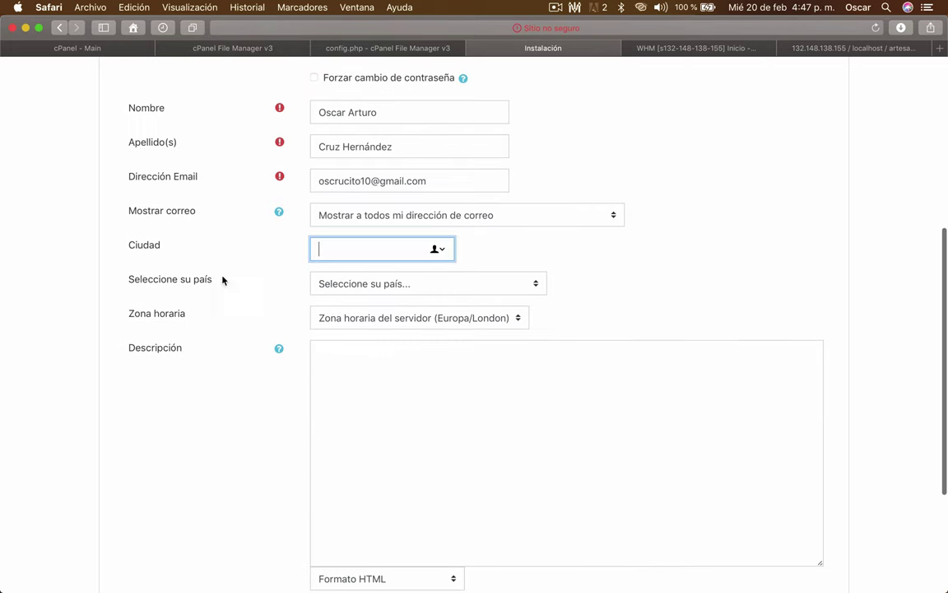
{"action": "left_click", "coordinate": [222, 275]}
{"action": "left_click", "coordinate": [383, 254]}
{"action": "type", "text": "Sa"}
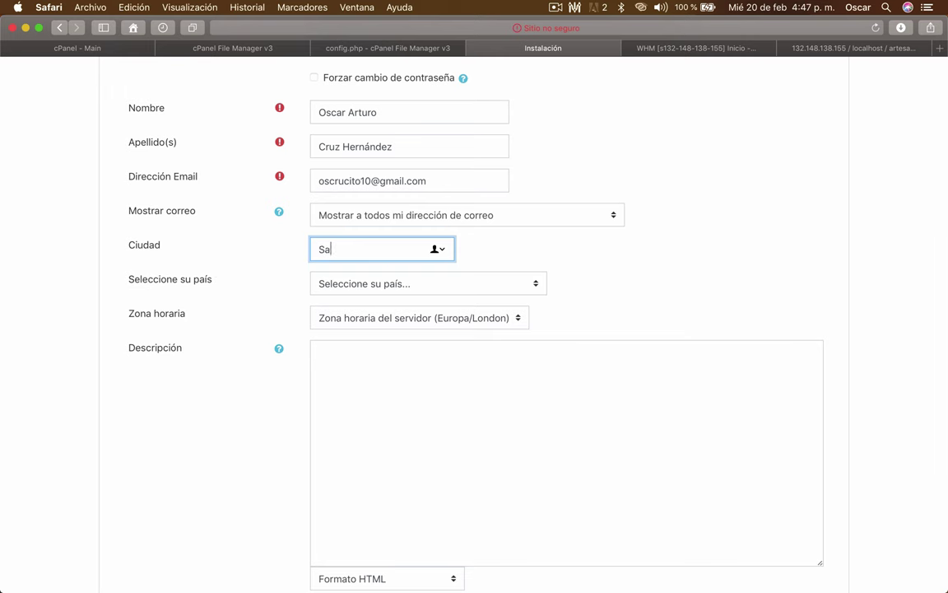
{"action": "type", "text": "ntiago Juxtlahuac"}
{"action": "type", "text": "a"}
{"action": "key", "text": "Tab"}
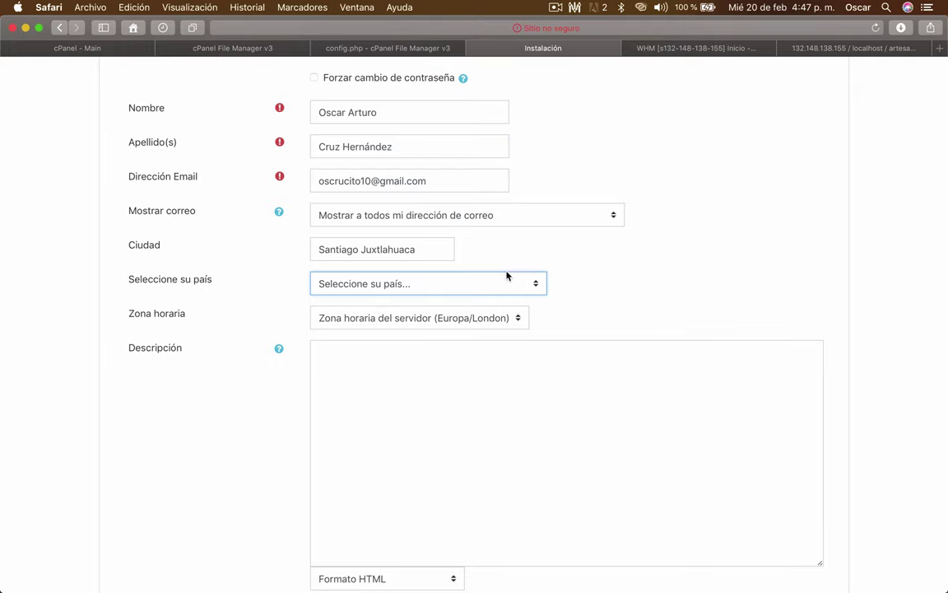
Set the country to México and the time zone to América/Cd de México
{"action": "left_click", "coordinate": [541, 283]}
{"action": "scroll", "coordinate": [414, 409], "scroll_direction": "down", "scroll_amount": 15}
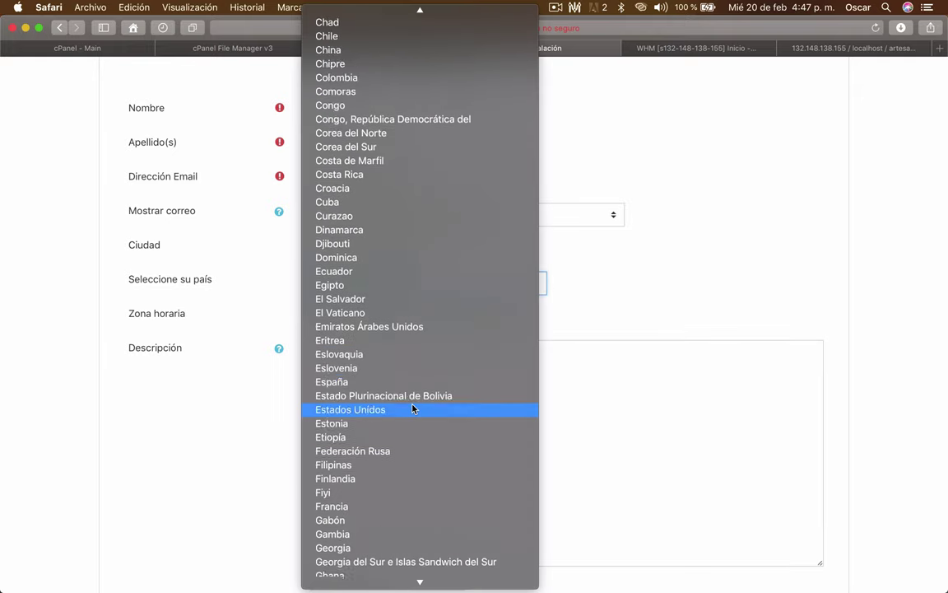
{"action": "scroll", "coordinate": [414, 408], "scroll_direction": "down", "scroll_amount": 20}
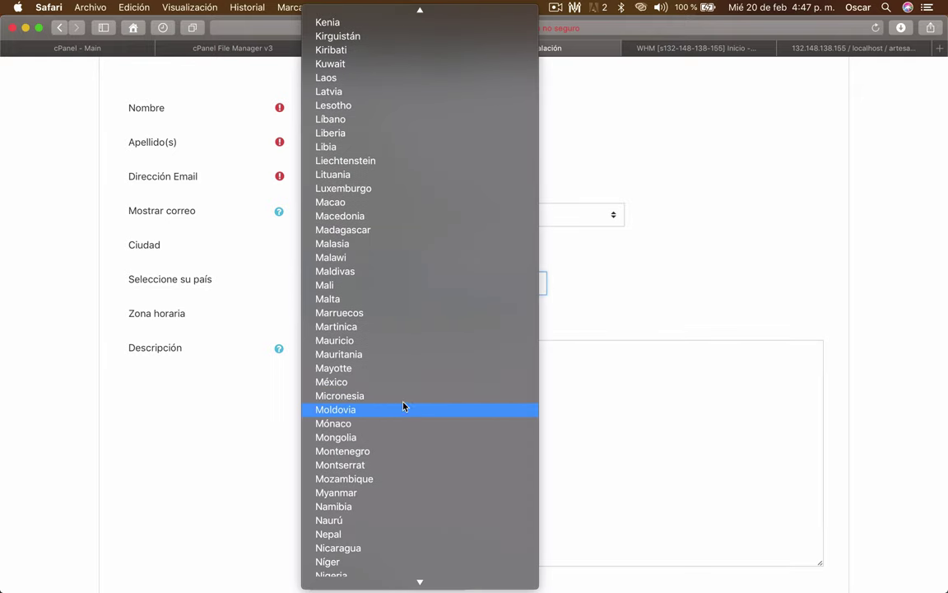
{"action": "left_click", "coordinate": [359, 384]}
{"action": "scroll", "coordinate": [734, 248], "scroll_direction": "down", "scroll_amount": 2}
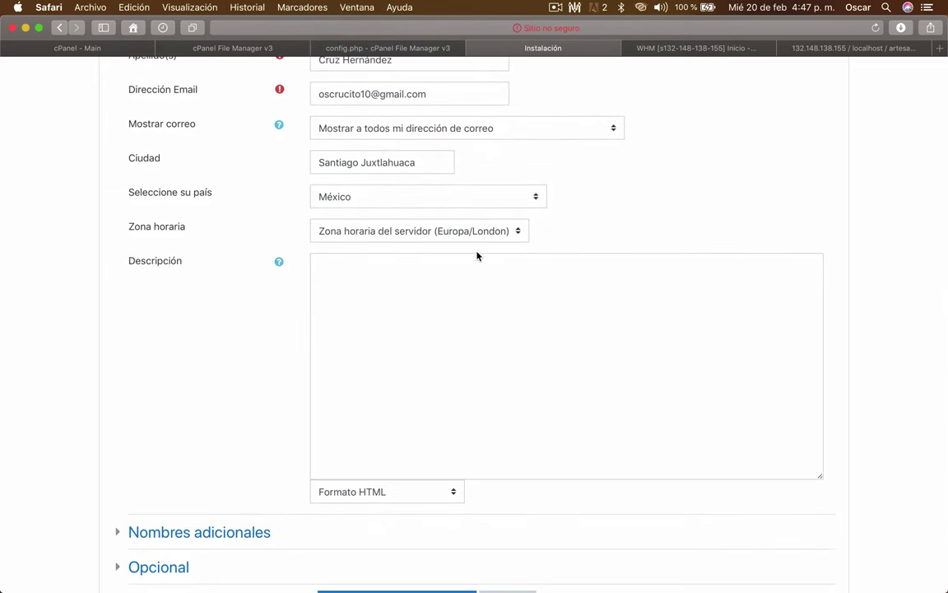
{"action": "left_click", "coordinate": [518, 235]}
{"action": "scroll", "coordinate": [467, 177], "scroll_direction": "up", "scroll_amount": 15}
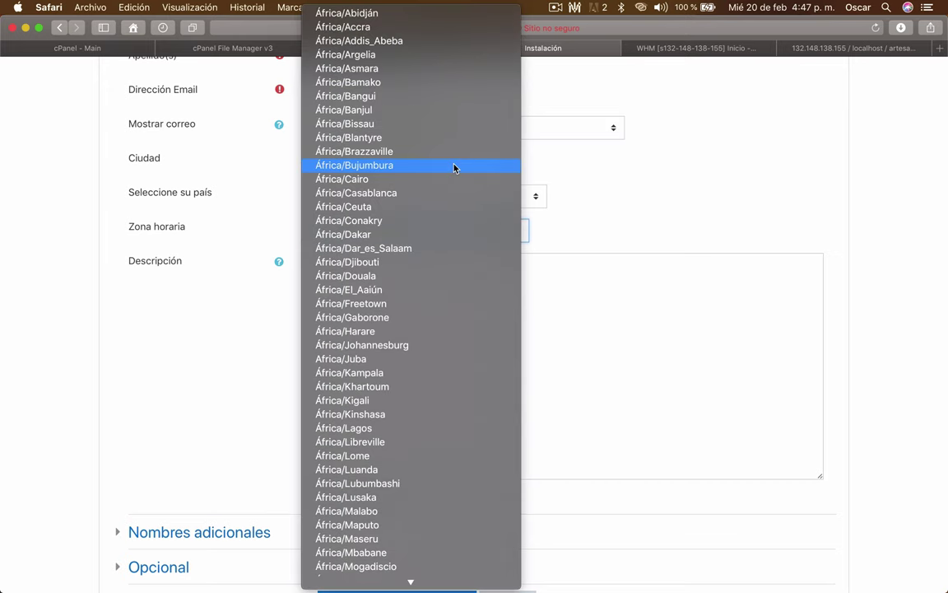
{"action": "scroll", "coordinate": [454, 168], "scroll_direction": "down", "scroll_amount": 10}
{"action": "scroll", "coordinate": [391, 387], "scroll_direction": "down", "scroll_amount": 3}
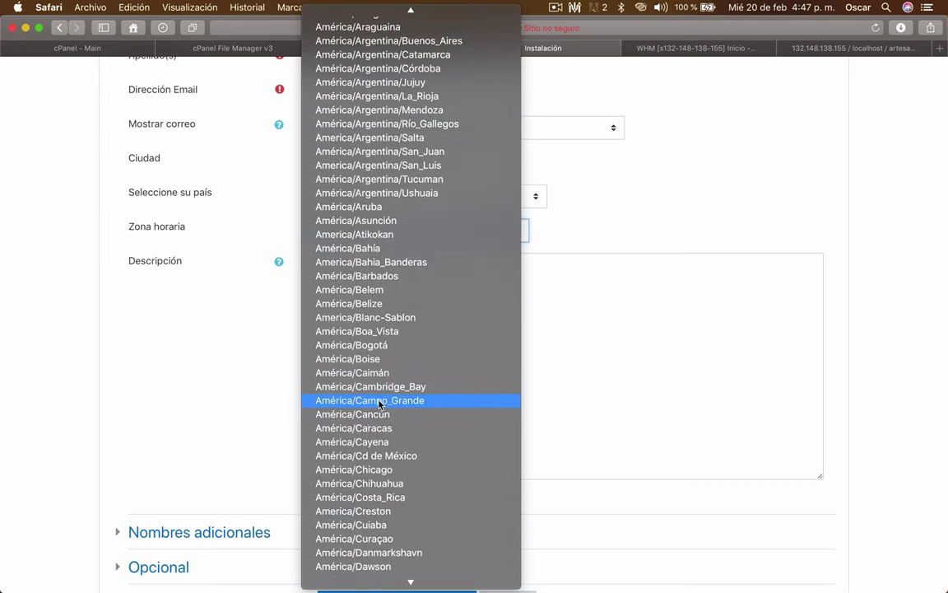
{"action": "left_click", "coordinate": [381, 415]}
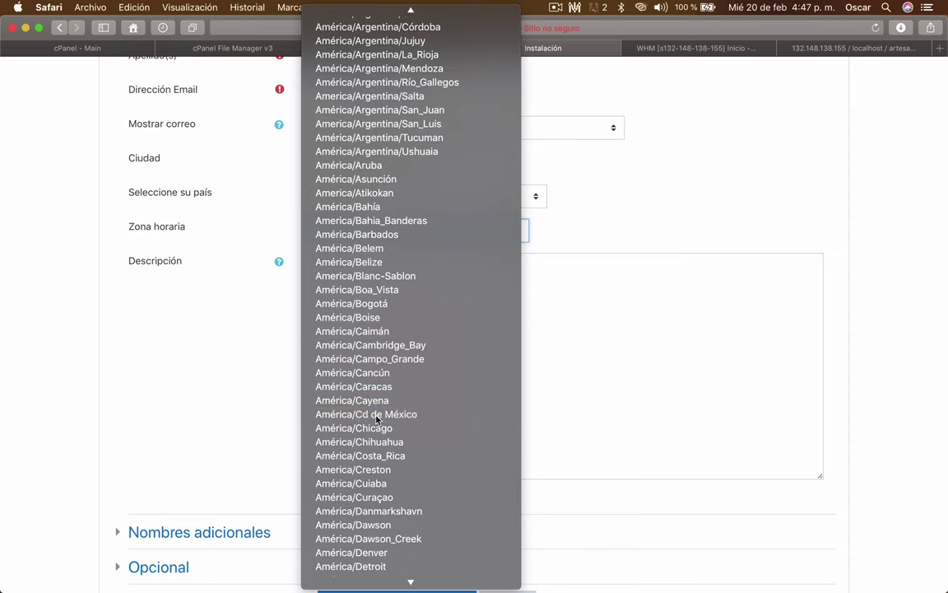
Add the description 'Este es el administrador del sitio.' and update the profile
{"action": "scroll", "coordinate": [870, 381], "scroll_direction": "down", "scroll_amount": 1}
{"action": "left_click", "coordinate": [510, 320]}
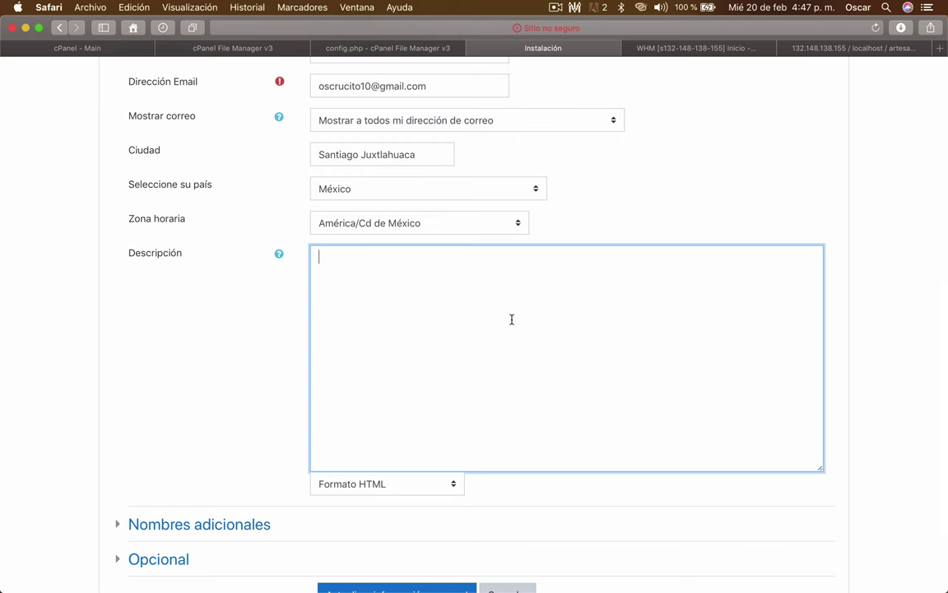
{"action": "type", "text": "te es el administrador del sitio."}
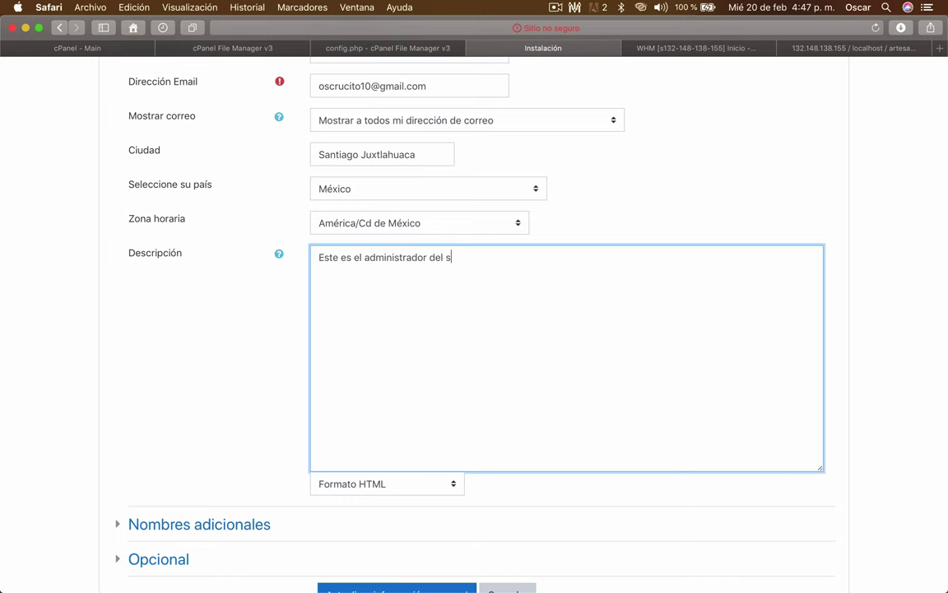
{"action": "scroll", "coordinate": [239, 432], "scroll_direction": "down", "scroll_amount": 3}
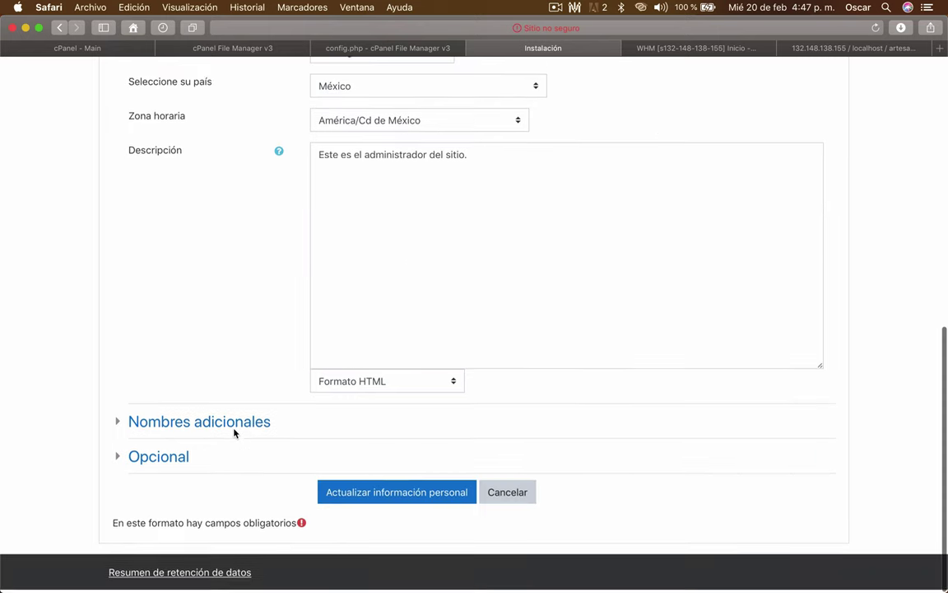
{"action": "left_click", "coordinate": [369, 494]}
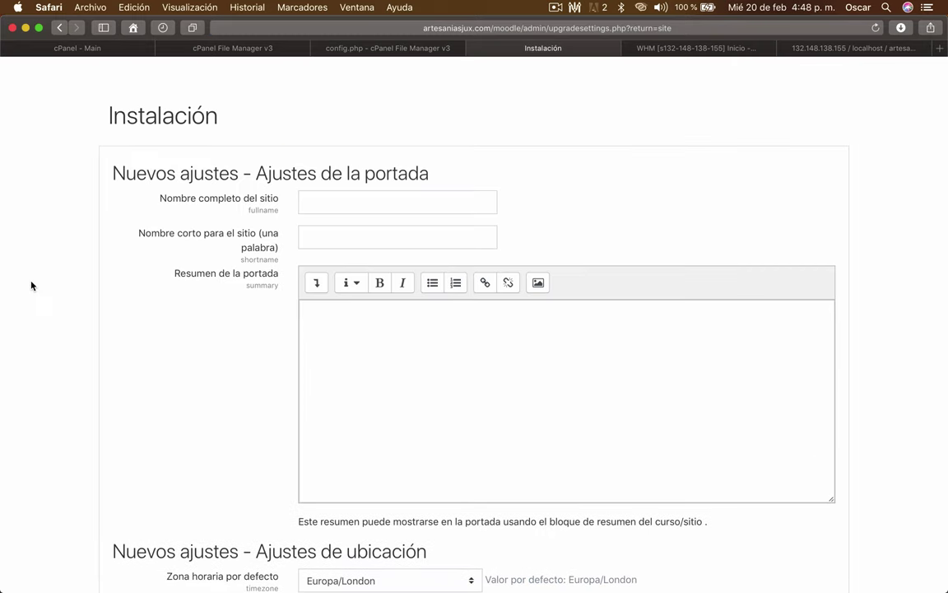
Enter full site name 'El mejor espacio para compartir tu conocimiento' and short name EMSC
{"action": "scroll", "coordinate": [31, 286], "scroll_direction": "down", "scroll_amount": 1}
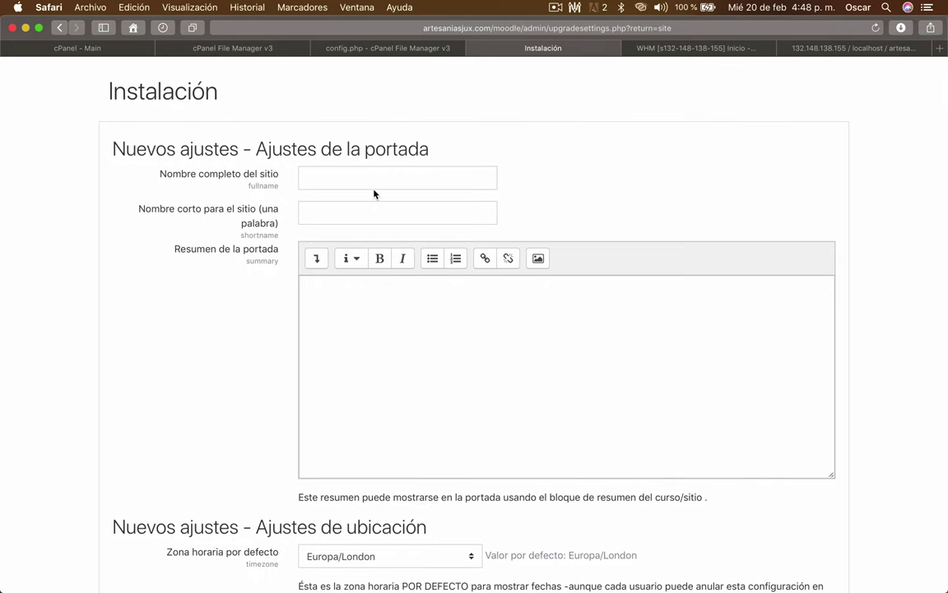
{"action": "left_click", "coordinate": [341, 180]}
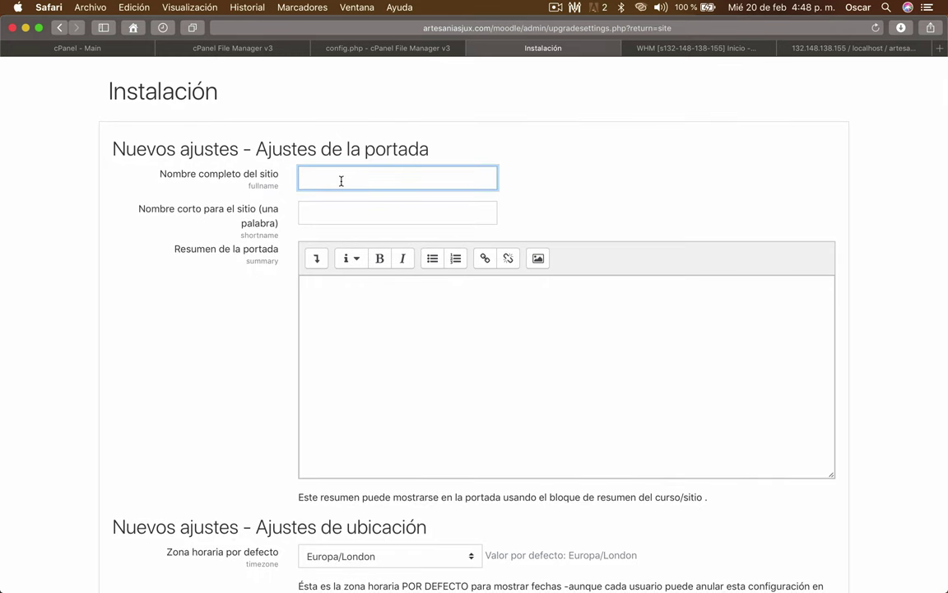
{"action": "type", "text": "El mejor espacio para compartir tu conoc"}
{"action": "key", "text": "Tab"}
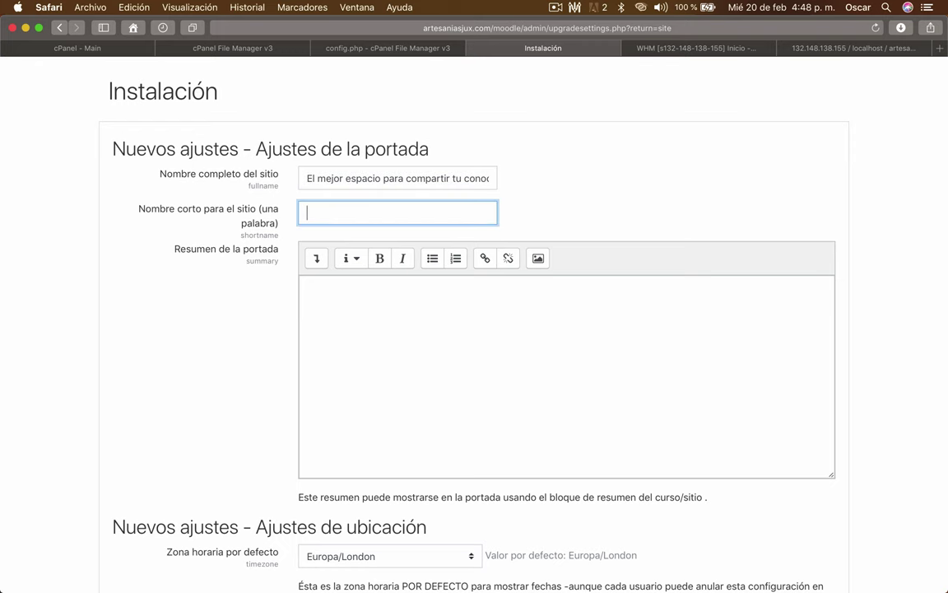
{"action": "type", "text": "EMSC"}
Copy the full site name into the front page summary
{"action": "key", "text": "Tab"}
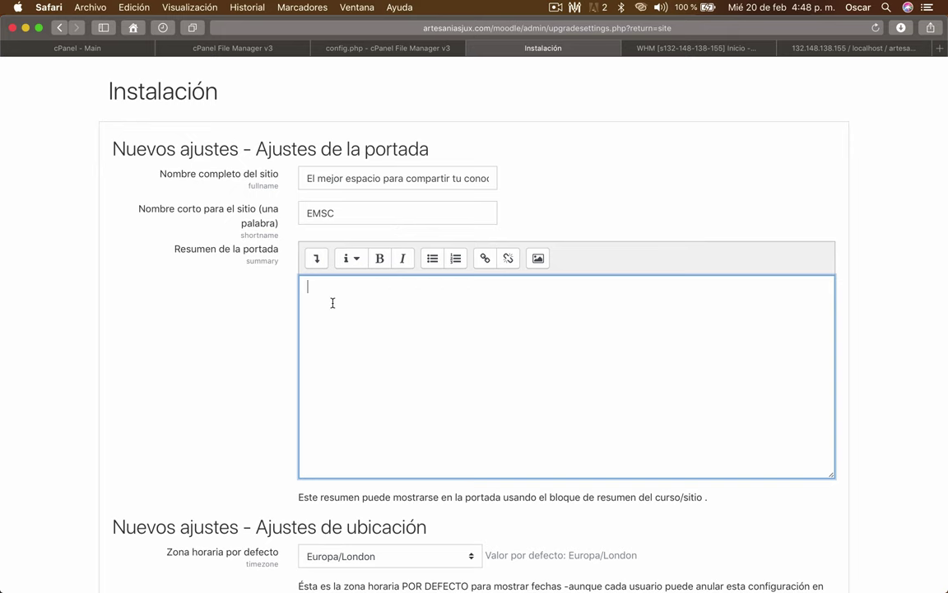
{"action": "double_click", "coordinate": [353, 176]}
{"action": "key", "text": "ctrl+a"}
{"action": "key", "text": "ctrl+c"}
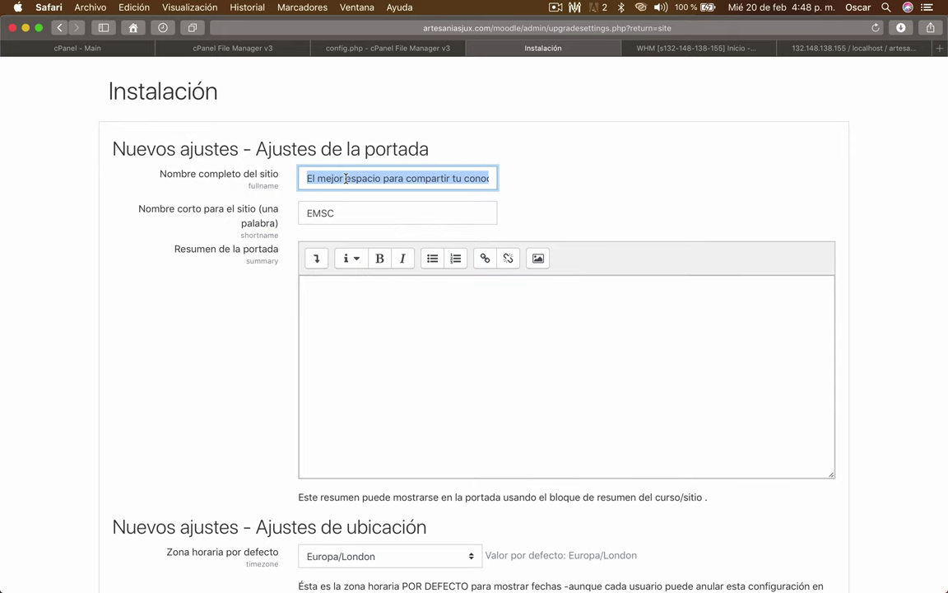
{"action": "left_click", "coordinate": [345, 345]}
{"action": "key", "text": "ctrl+v"}
{"action": "left_click", "coordinate": [284, 329]}
Set the default time zone to América/Cd de México
{"action": "scroll", "coordinate": [284, 328], "scroll_direction": "down", "scroll_amount": 1}
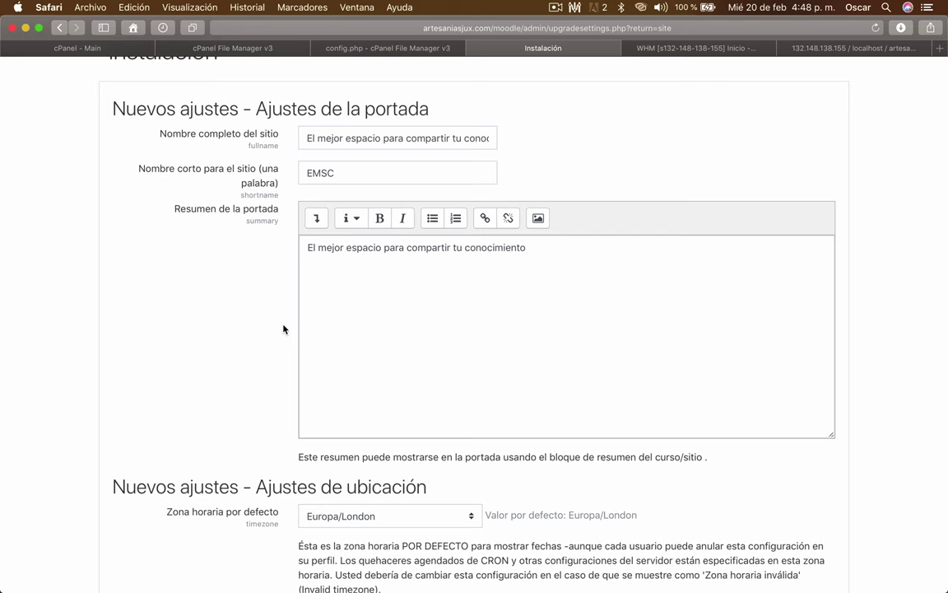
{"action": "scroll", "coordinate": [283, 329], "scroll_direction": "down", "scroll_amount": 6}
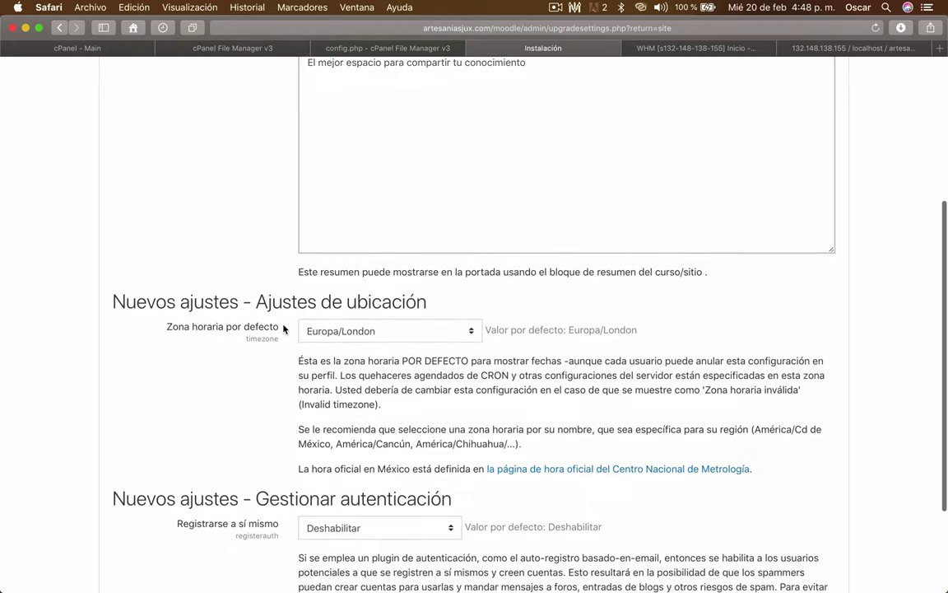
{"action": "left_click", "coordinate": [415, 257]}
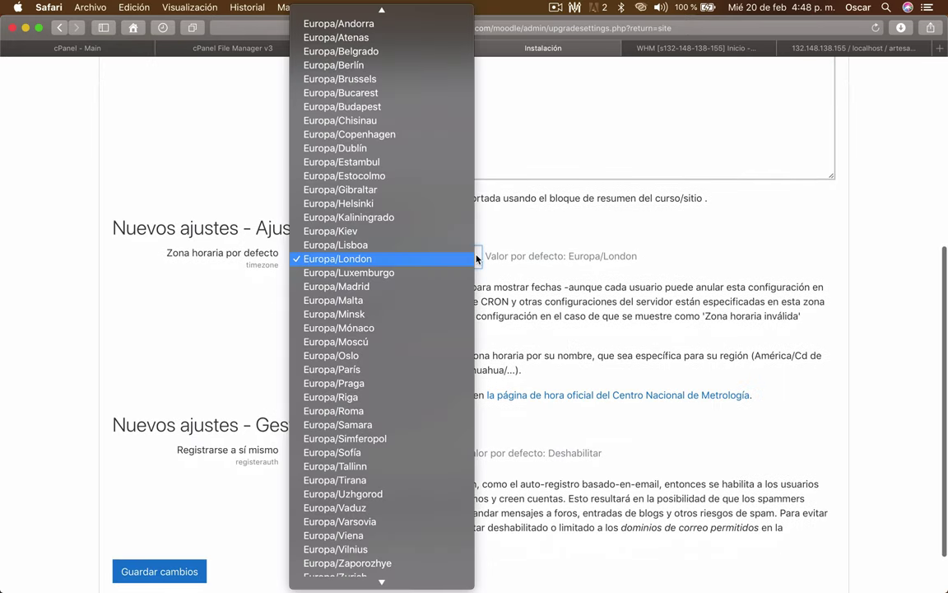
{"action": "scroll", "coordinate": [362, 356], "scroll_direction": "up", "scroll_amount": 20}
{"action": "scroll", "coordinate": [362, 356], "scroll_direction": "down", "scroll_amount": 8}
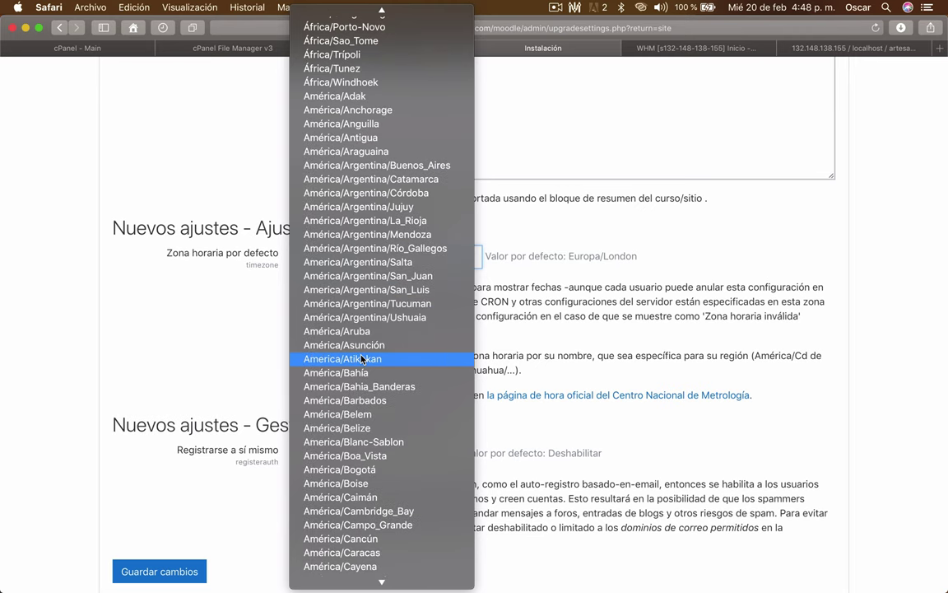
{"action": "scroll", "coordinate": [363, 441], "scroll_direction": "down", "scroll_amount": 5}
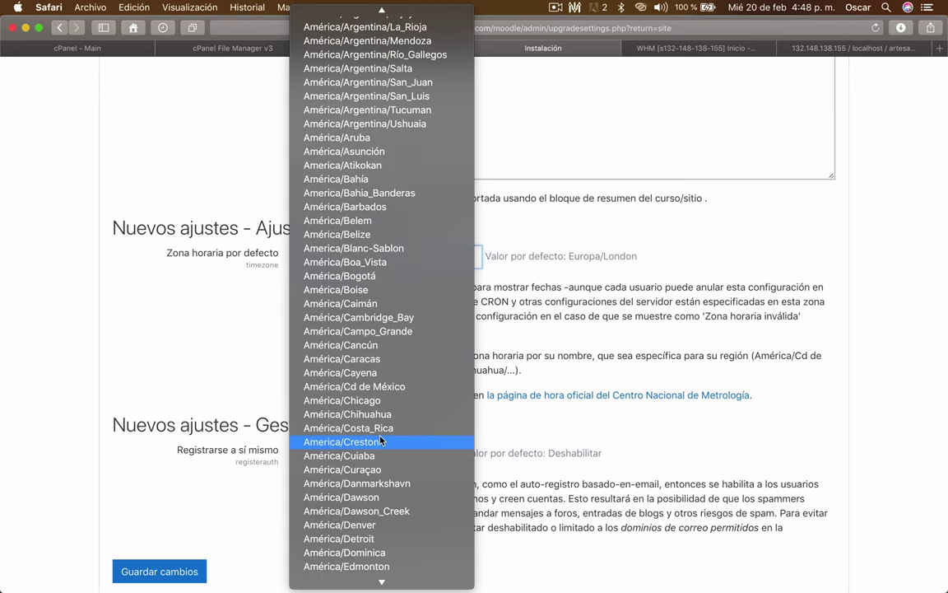
{"action": "left_click", "coordinate": [393, 386]}
Enable Email-based self-registration and save the front page settings
{"action": "scroll", "coordinate": [235, 347], "scroll_direction": "down", "scroll_amount": 3}
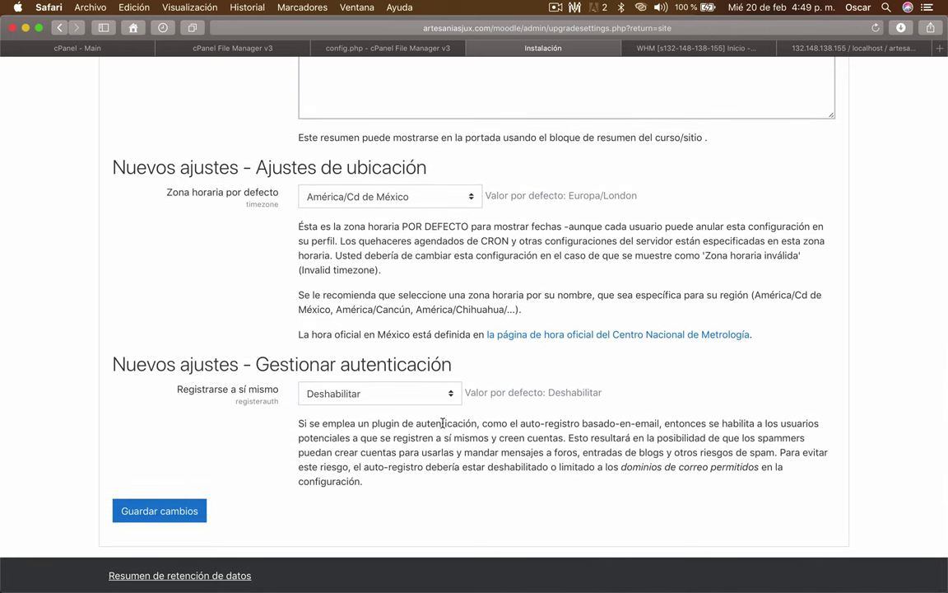
{"action": "left_click", "coordinate": [446, 390]}
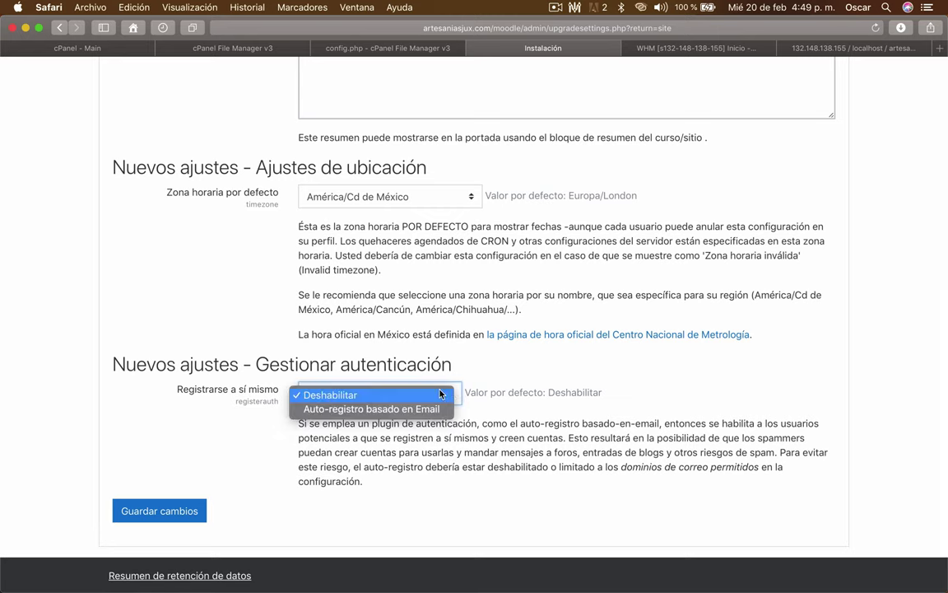
{"action": "left_click", "coordinate": [400, 409]}
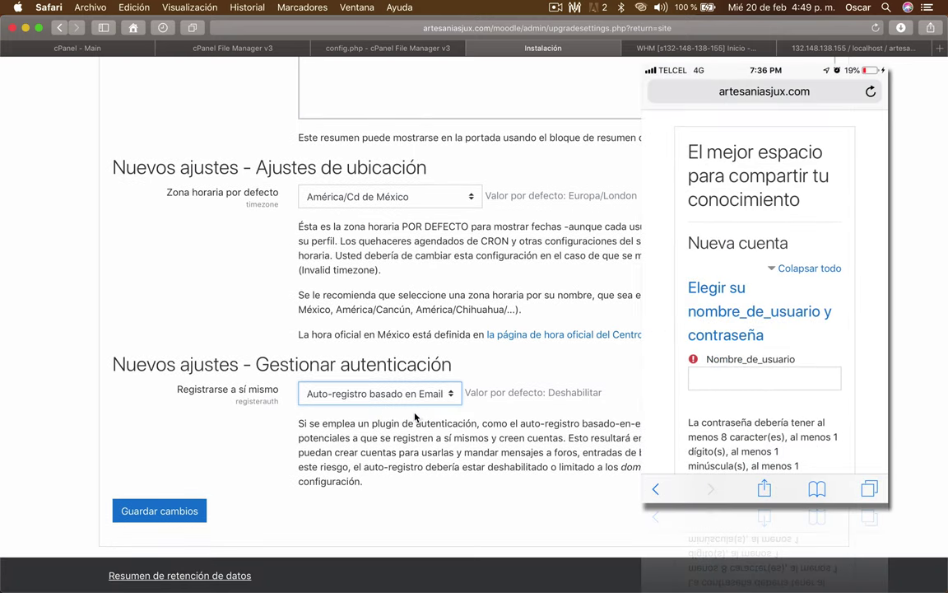
{"action": "left_click", "coordinate": [182, 513]}
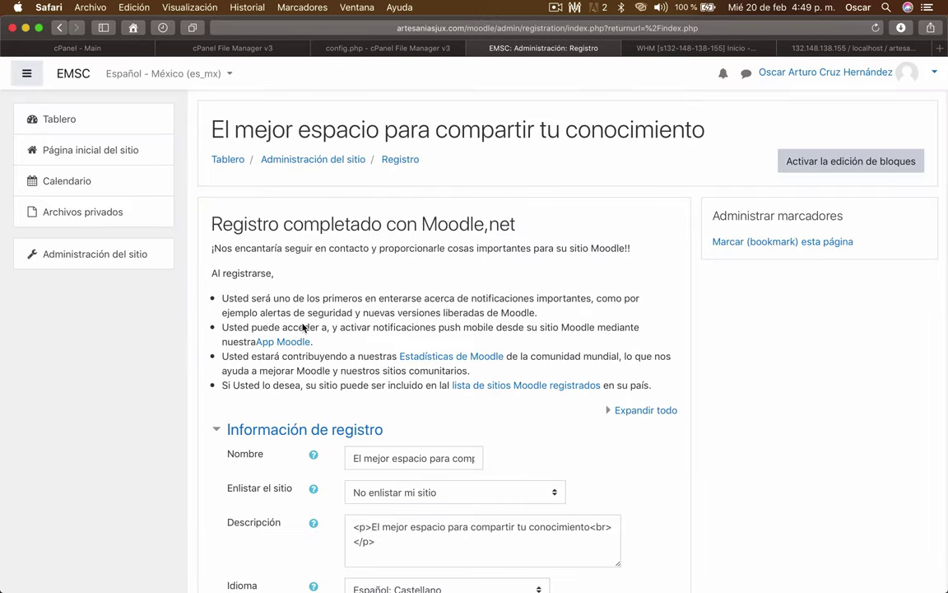
{"action": "scroll", "coordinate": [302, 323], "scroll_direction": "down", "scroll_amount": 1}
Register the site with Moodle.net and go to the EMSC home page
{"action": "scroll", "coordinate": [565, 274], "scroll_direction": "down", "scroll_amount": 8}
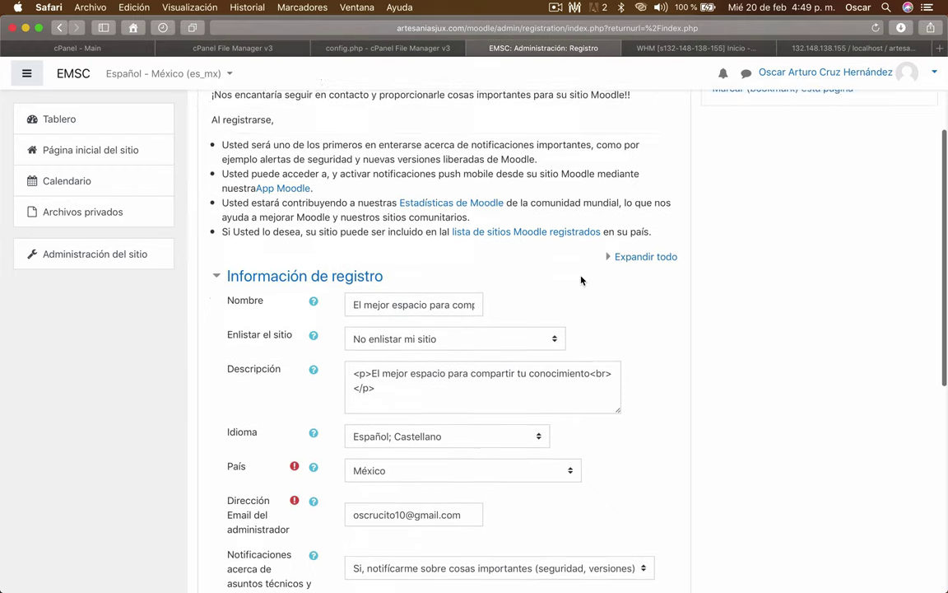
{"action": "scroll", "coordinate": [414, 183], "scroll_direction": "down", "scroll_amount": 6}
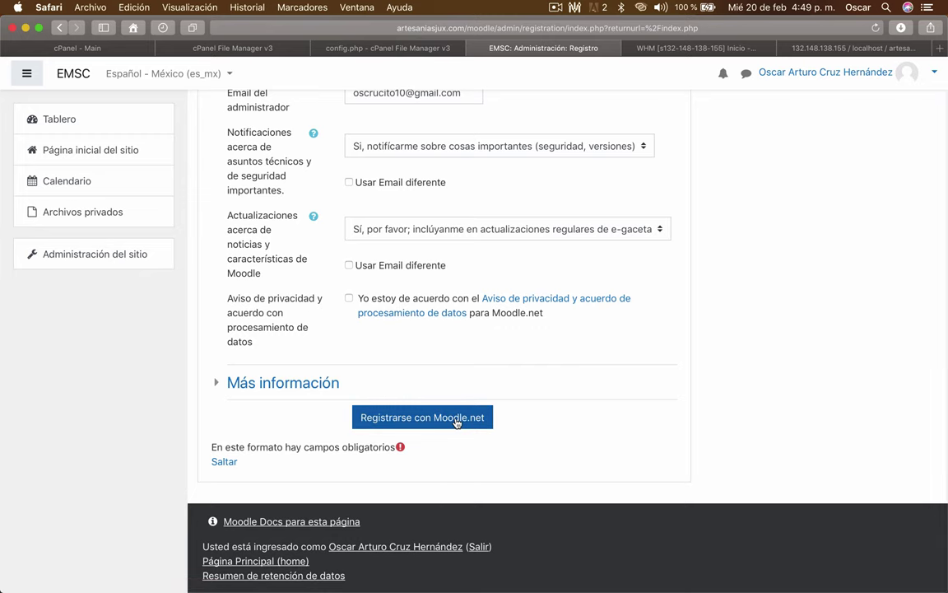
{"action": "left_click", "coordinate": [457, 420]}
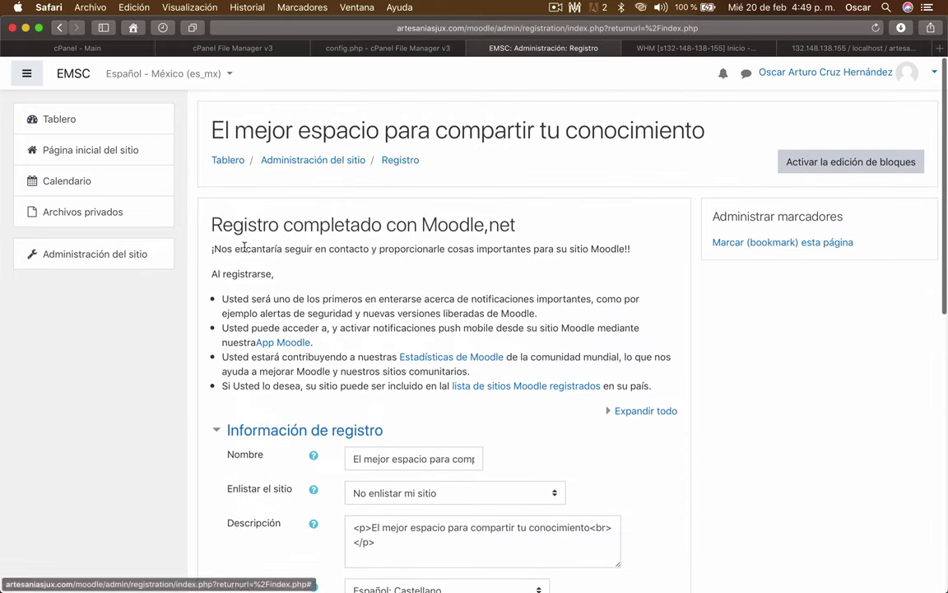
{"action": "left_click", "coordinate": [73, 74]}
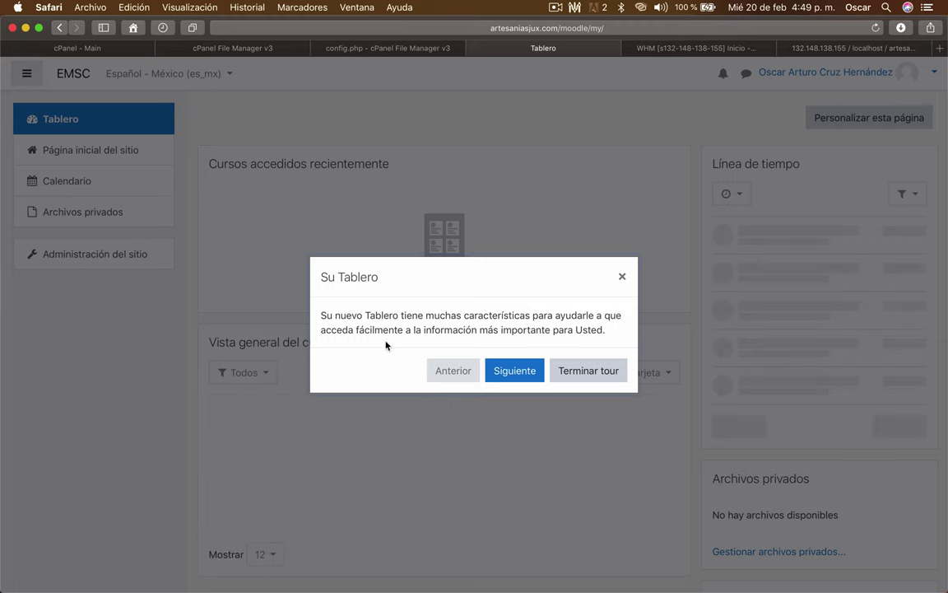
End the 'Su Tablero' welcome tour on the dashboard
{"action": "left_click", "coordinate": [603, 369]}
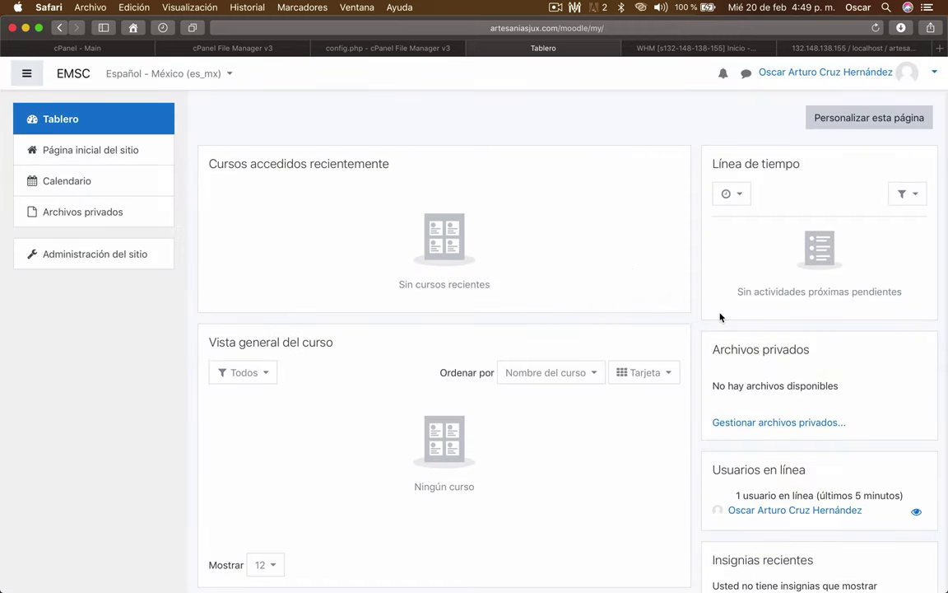